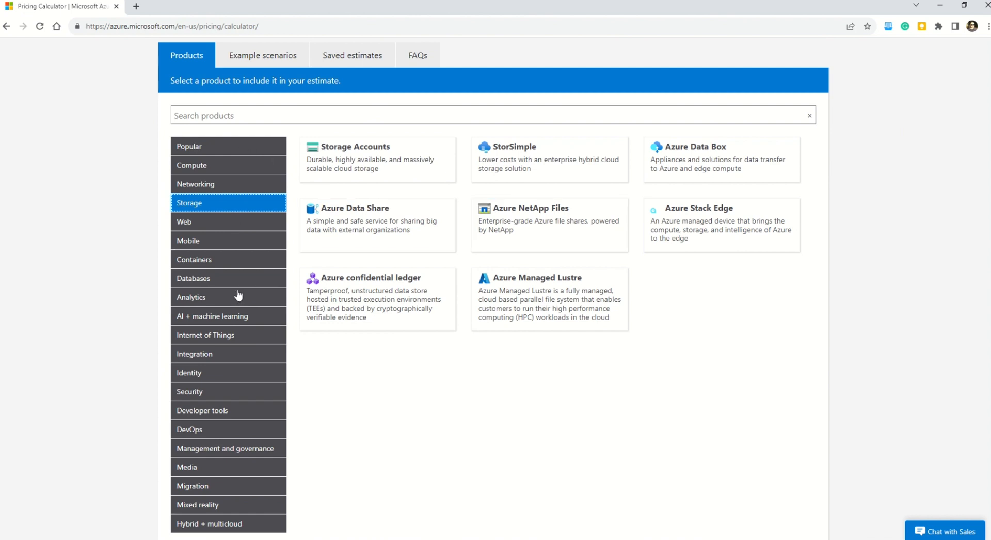
Browse the Networking, Compute and Popular product categories and look over the empty estimate section.
click(232, 187)
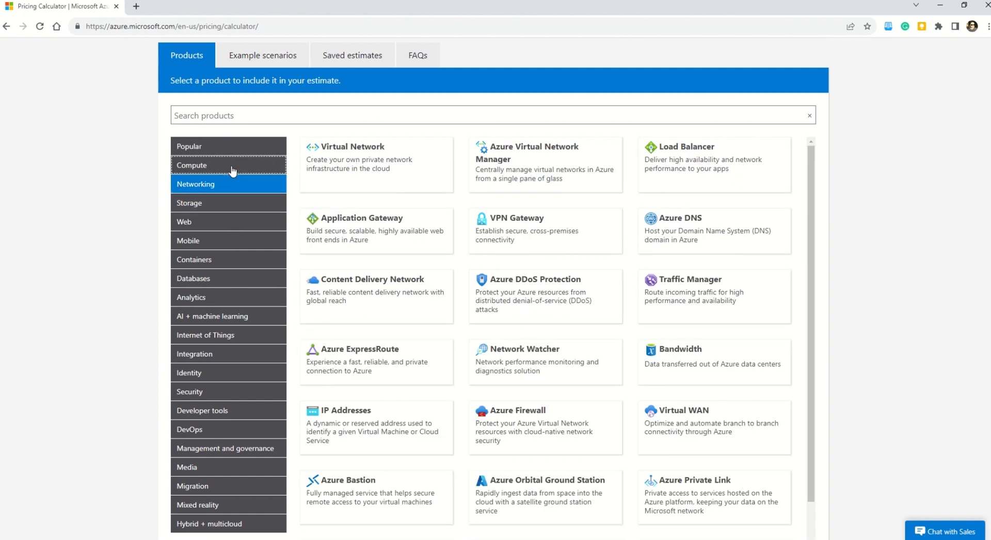
click(233, 169)
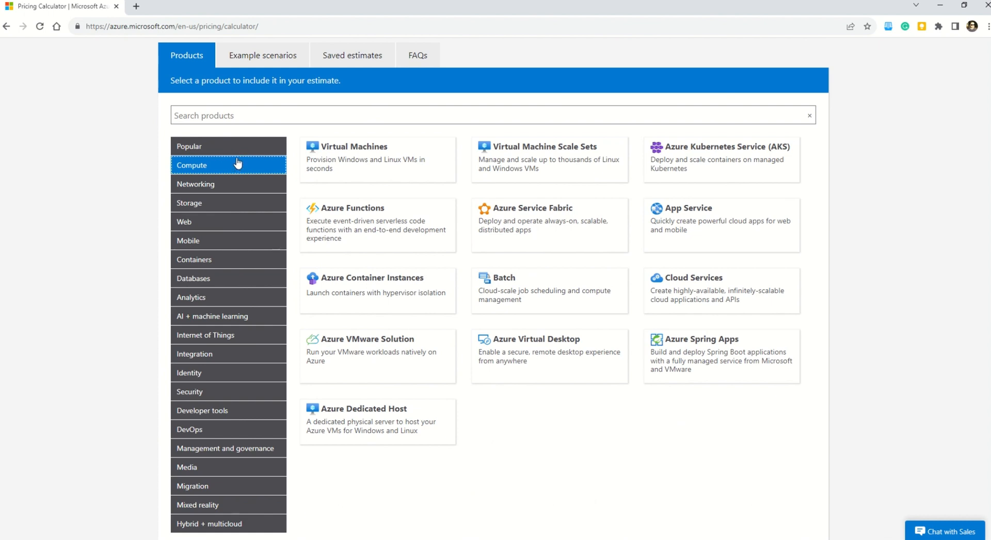
click(222, 148)
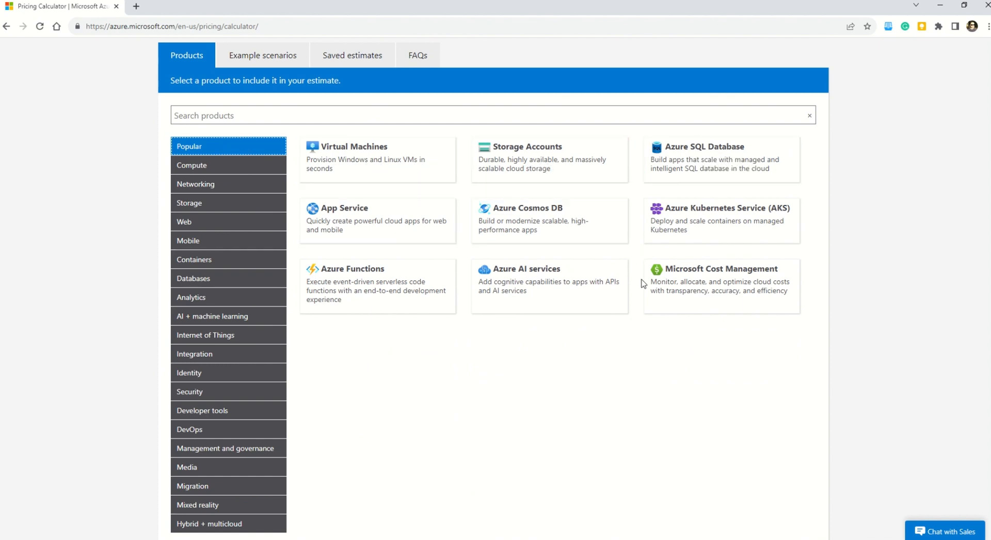
scroll(820, 349, down, 7)
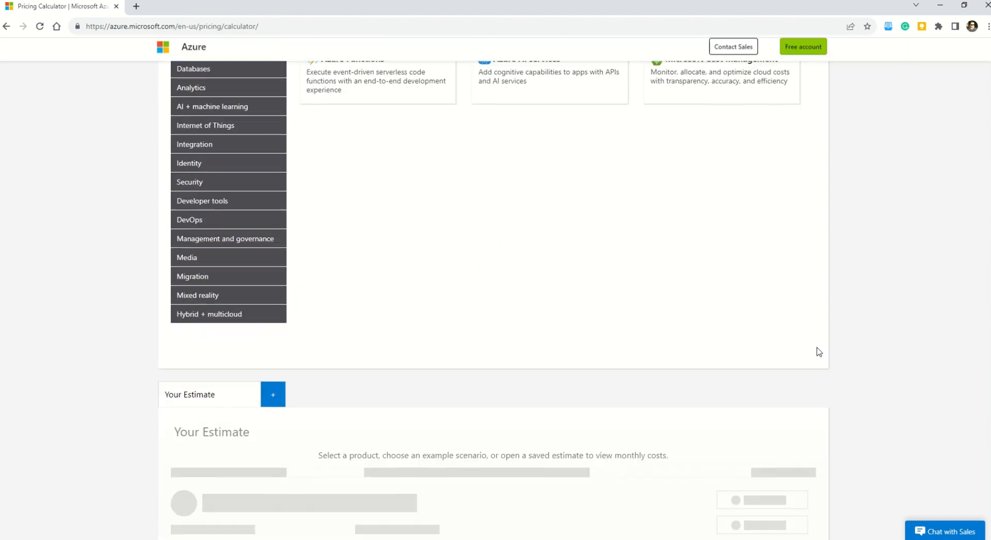
scroll(819, 352, down, 2)
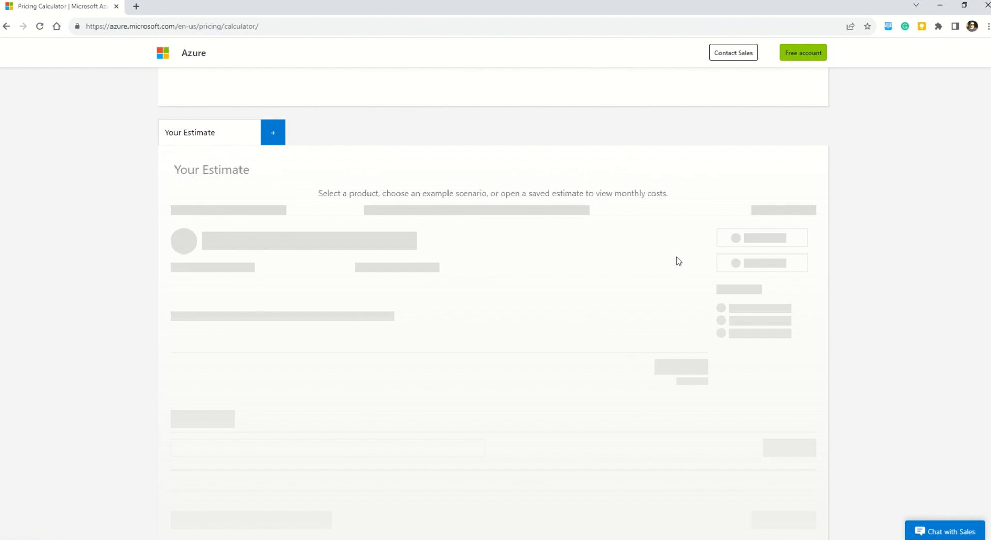
scroll(664, 310, down, 2)
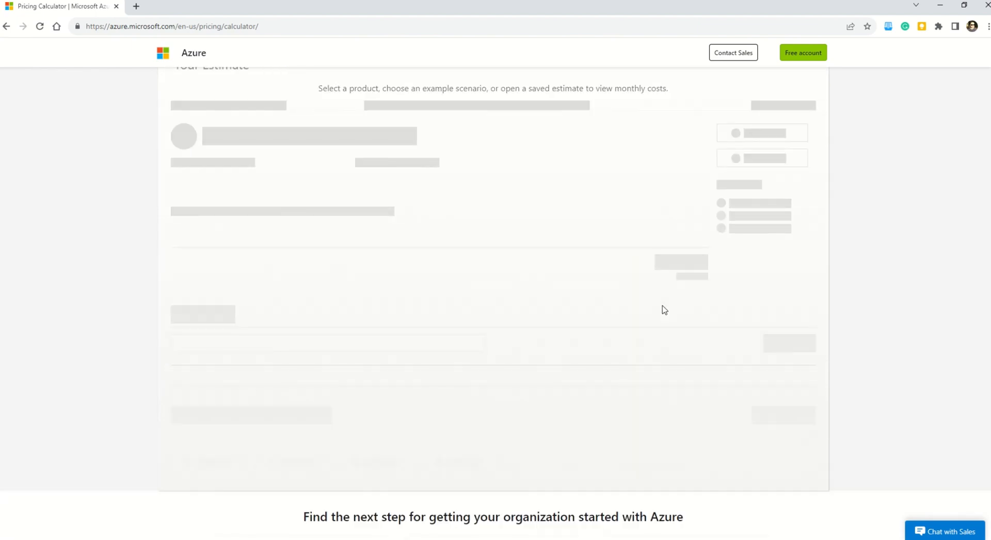
scroll(665, 310, up, 15)
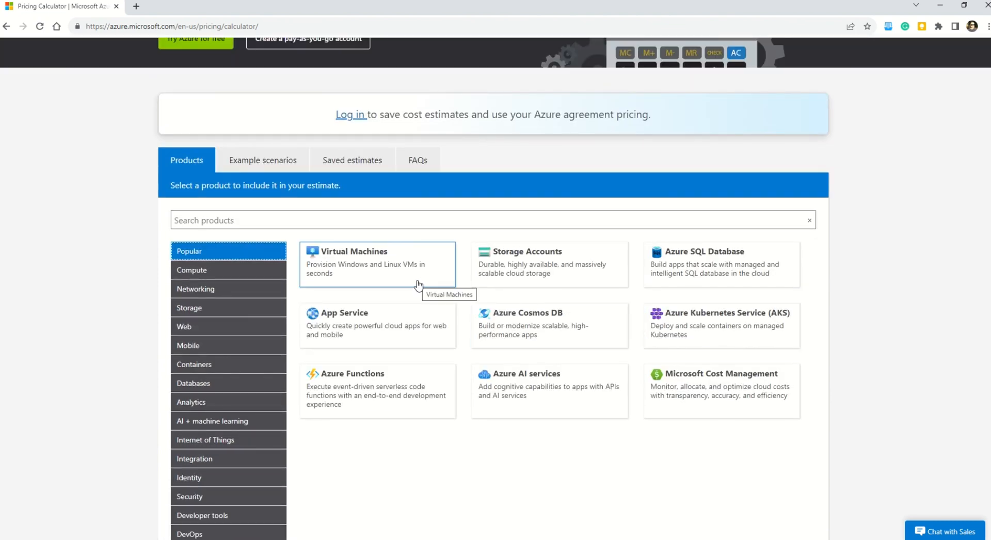
Add Virtual Machines from the popular products to the estimate and bring up its configuration.
click(368, 266)
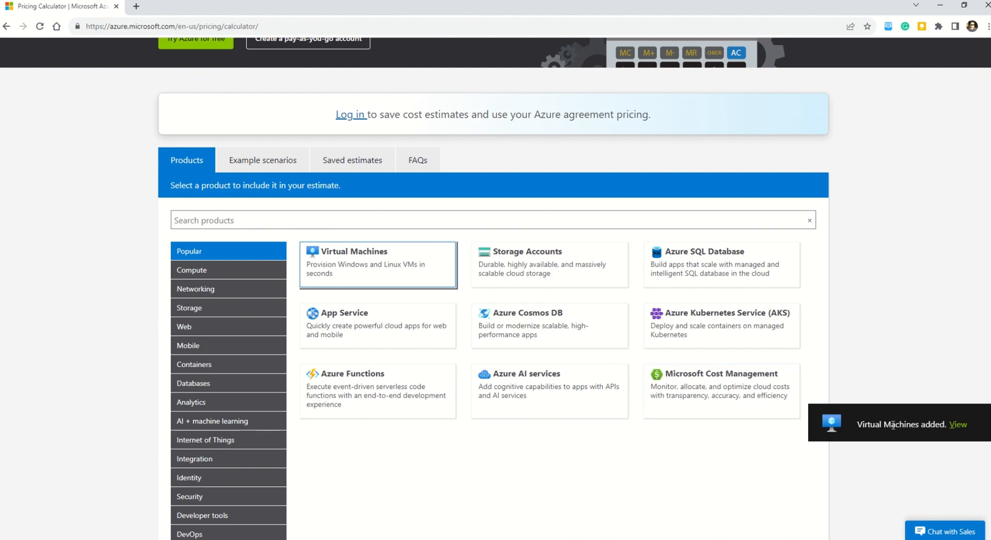
scroll(745, 409, down, 7)
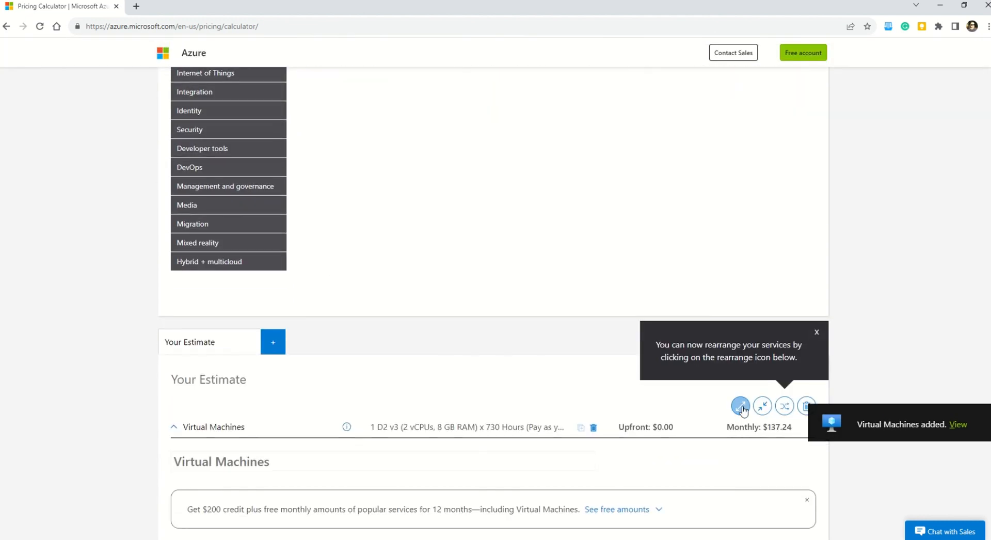
scroll(743, 410, down, 6)
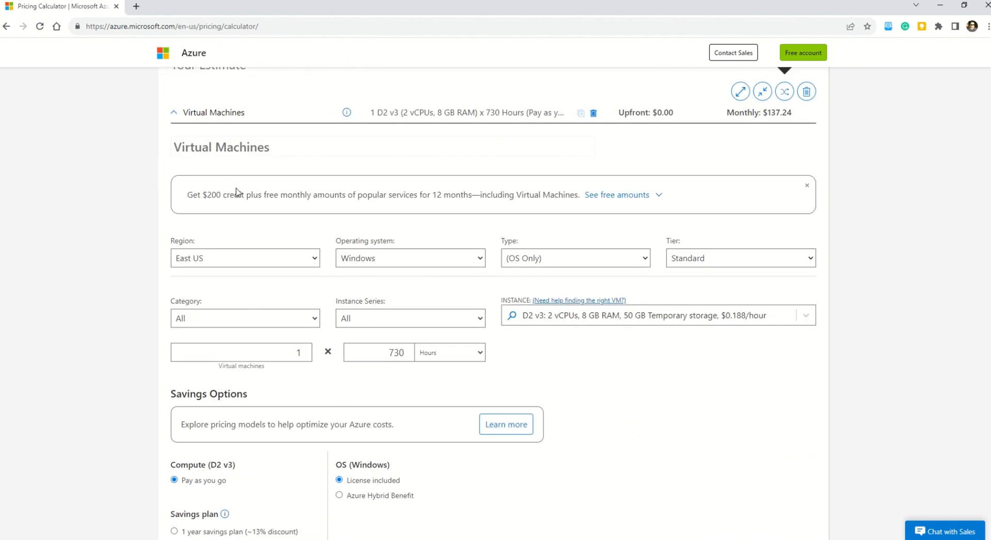
Check the virtual machine's monthly cost and set its region to Switzerland North.
click(237, 245)
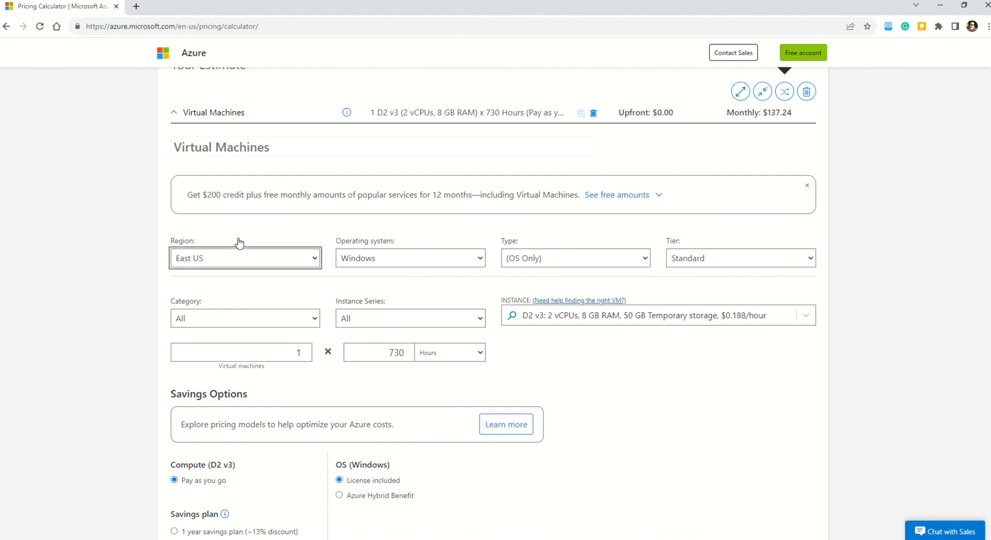
click(316, 262)
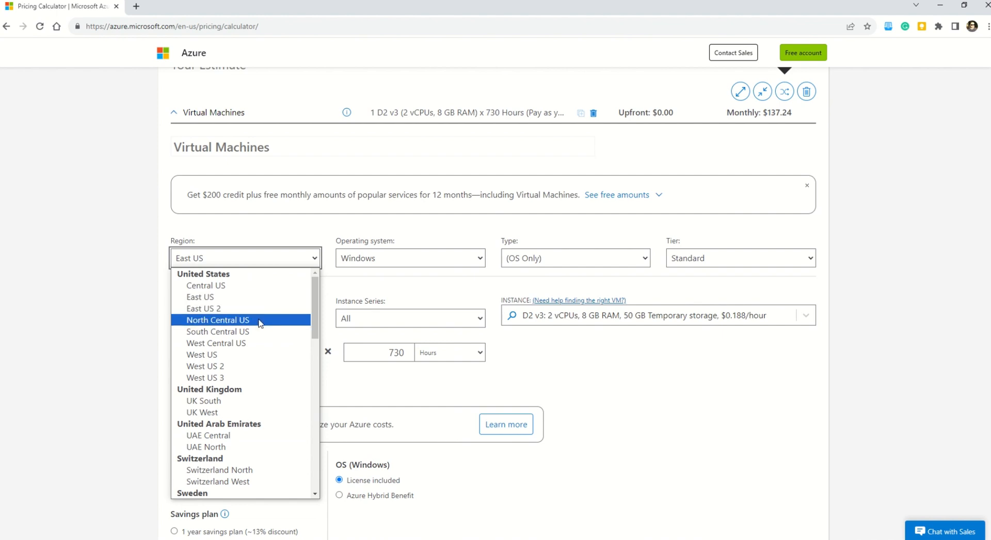
scroll(266, 396, down, 4)
scroll(267, 395, up, 4)
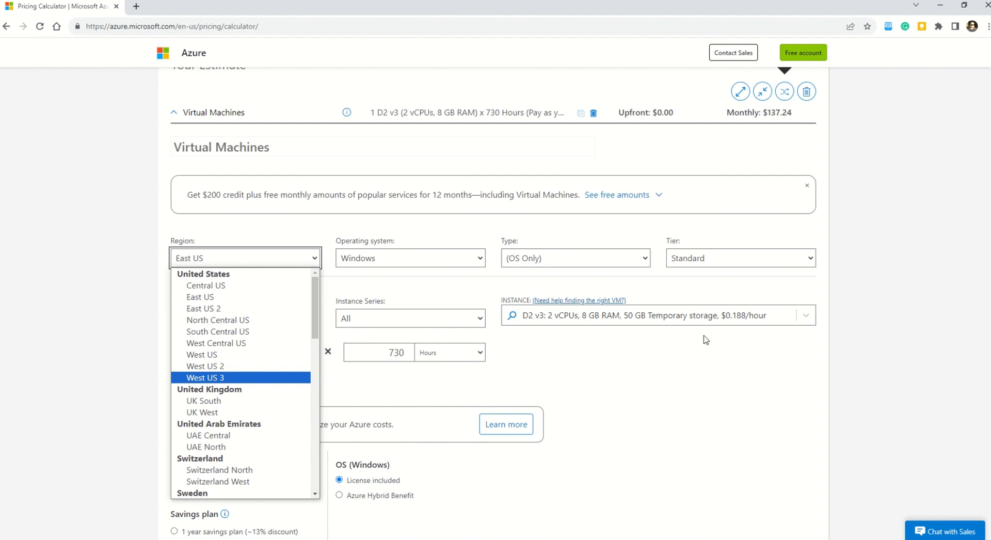
drag(768, 112, 793, 112)
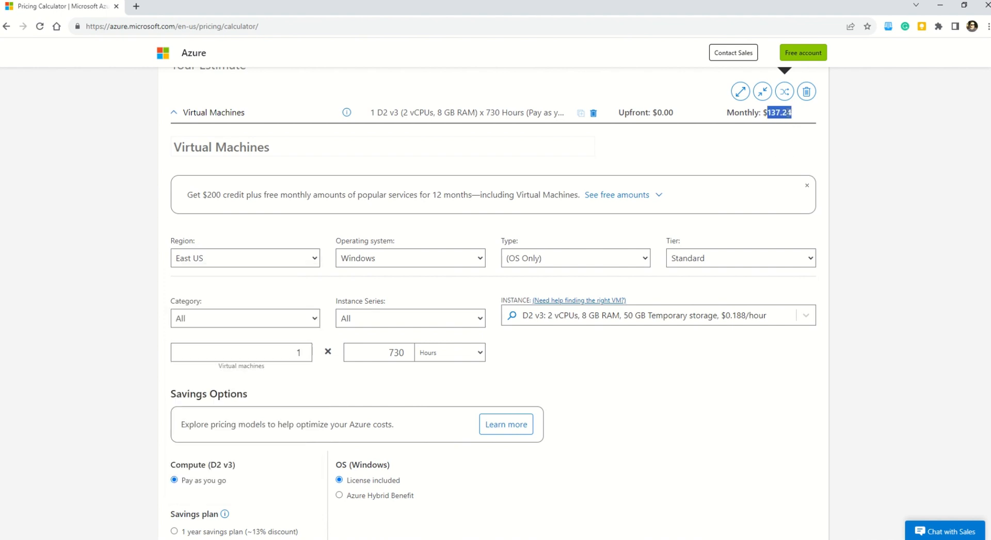
click(316, 260)
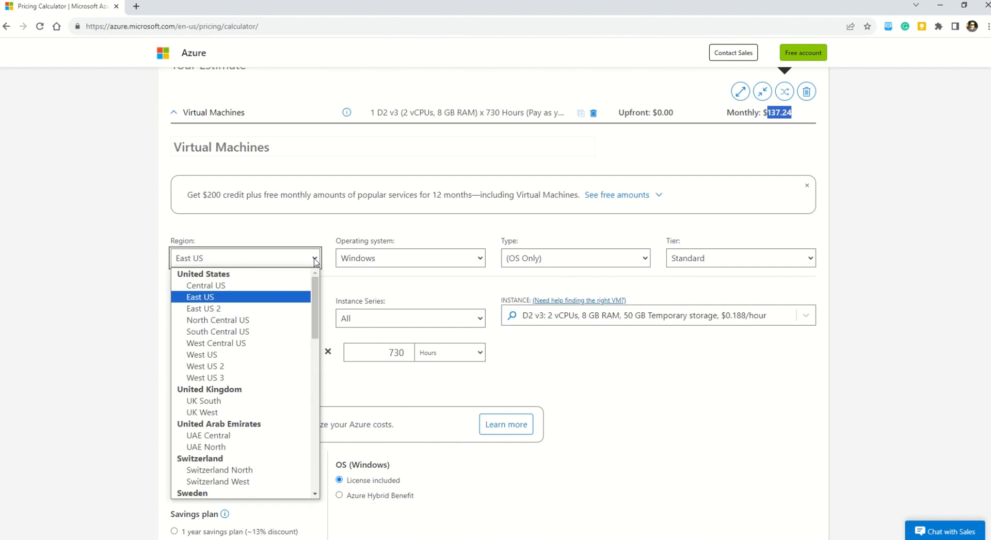
scroll(288, 383, down, 3)
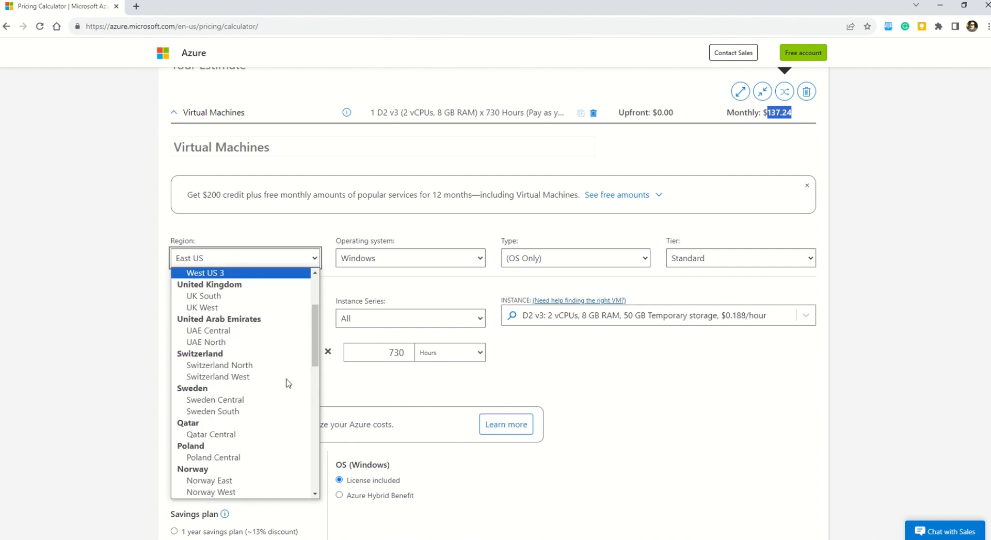
scroll(288, 383, down, 3)
scroll(288, 383, up, 3)
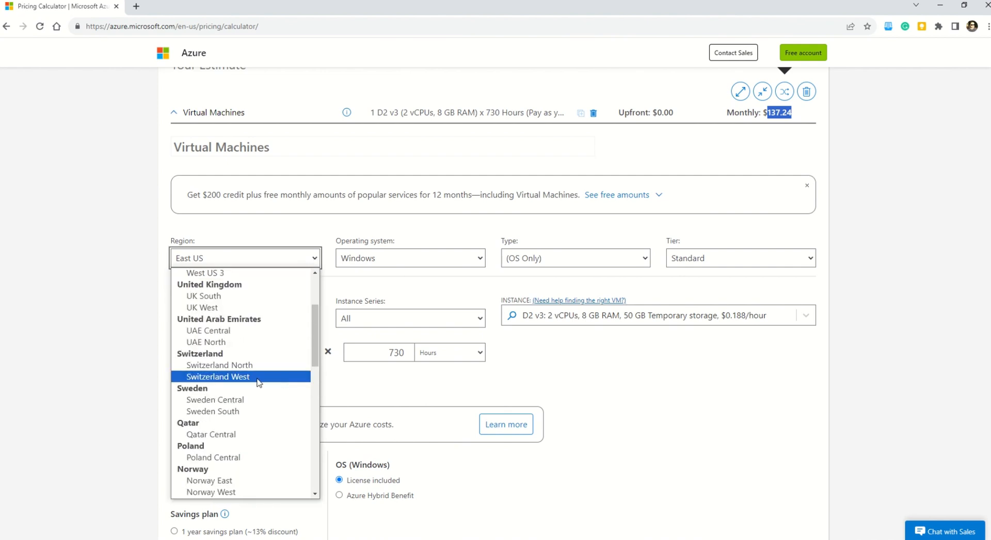
click(253, 365)
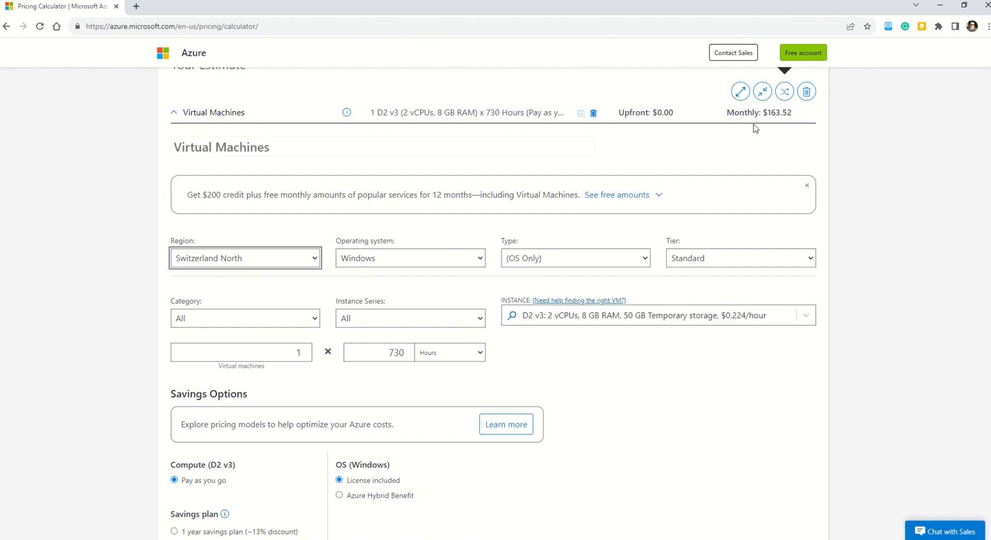
Set the virtual machine's operating system to Linux, keeping the Ubuntu type and the Standard tier.
click(480, 261)
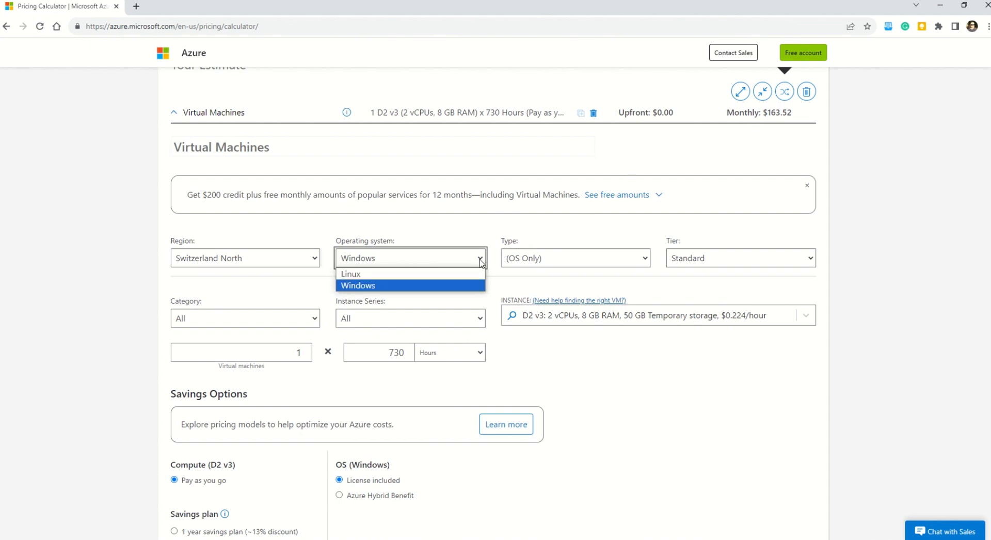
click(474, 285)
click(646, 261)
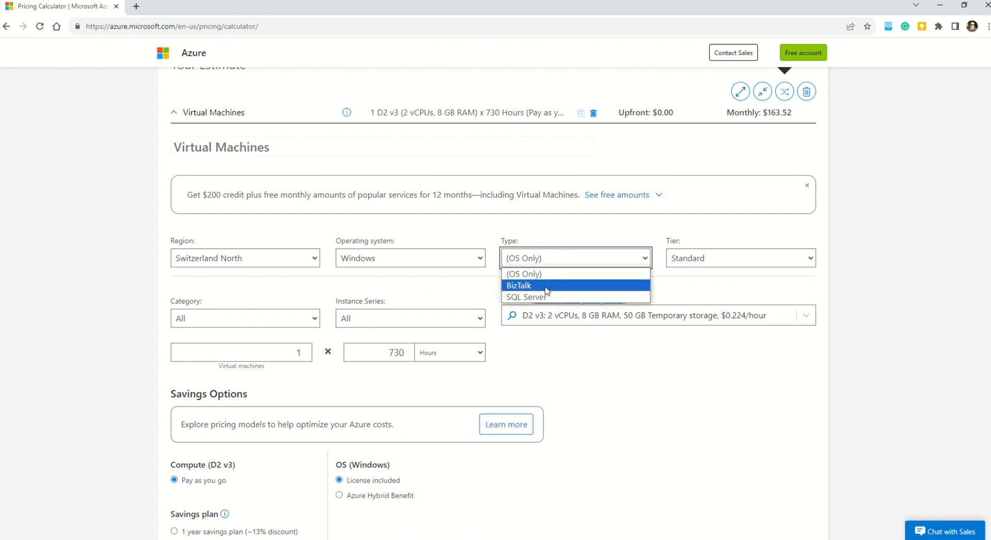
click(481, 261)
click(463, 279)
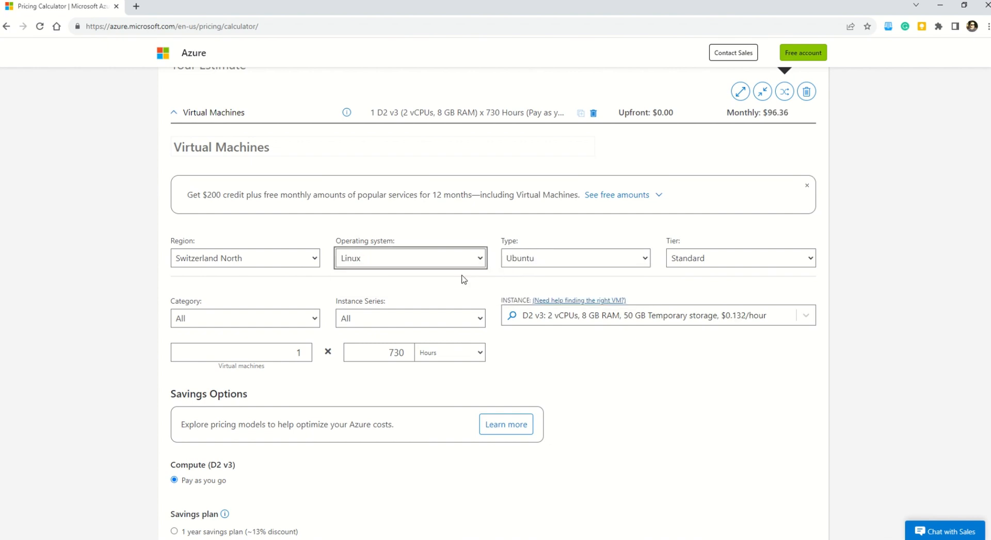
click(582, 264)
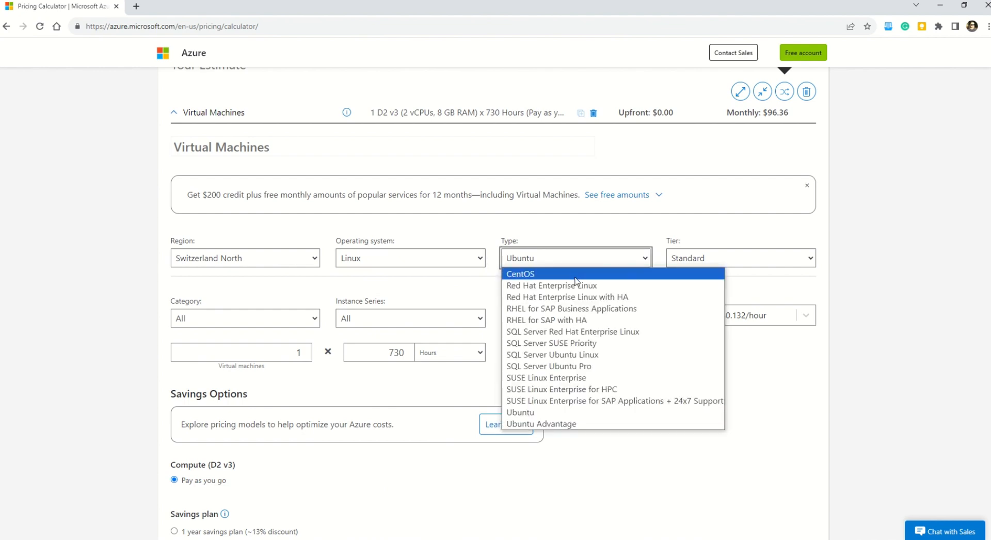
click(759, 290)
click(812, 265)
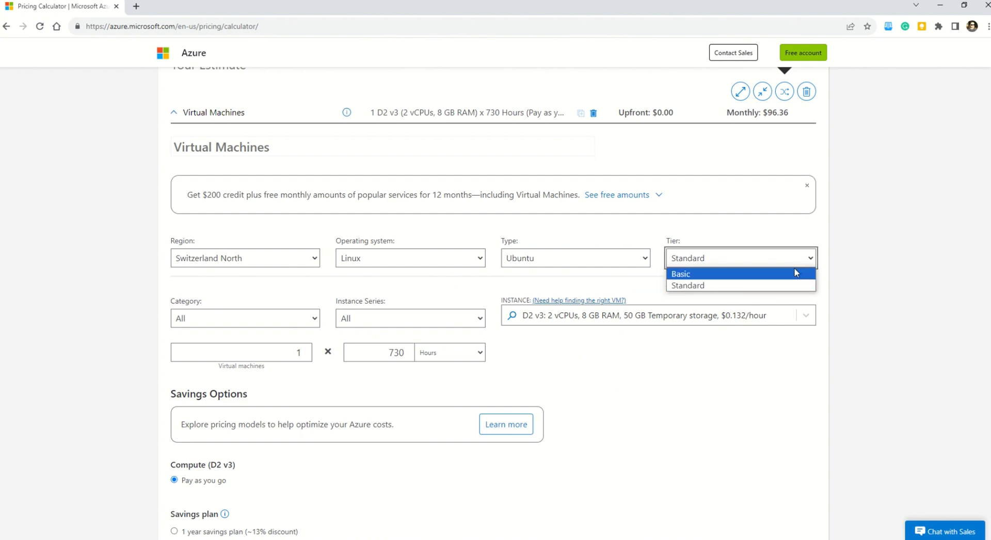
Configure the virtual machine as General purpose, Dsv3-series, with the D16s v3 instance (16 vCPUs, 64 GB RAM).
click(317, 321)
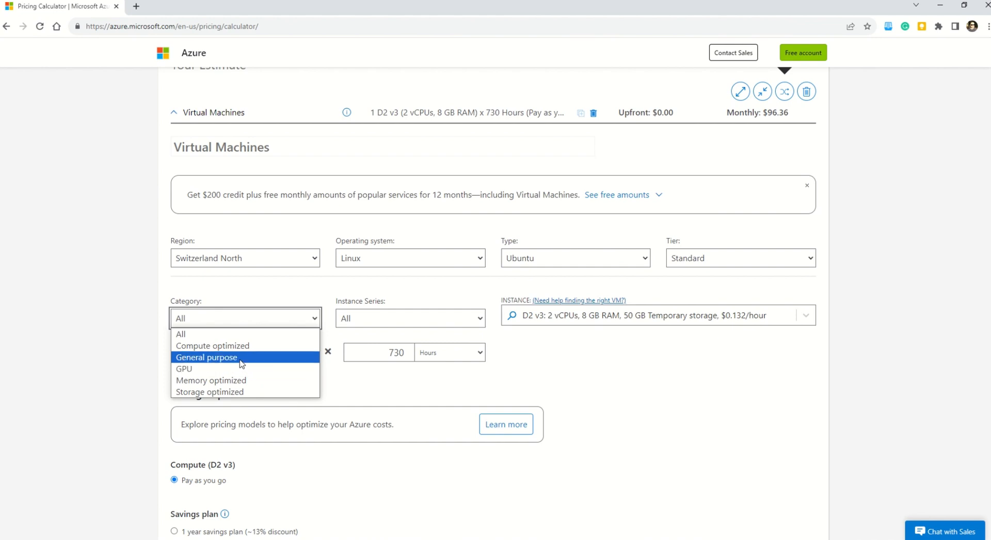
click(240, 358)
click(481, 319)
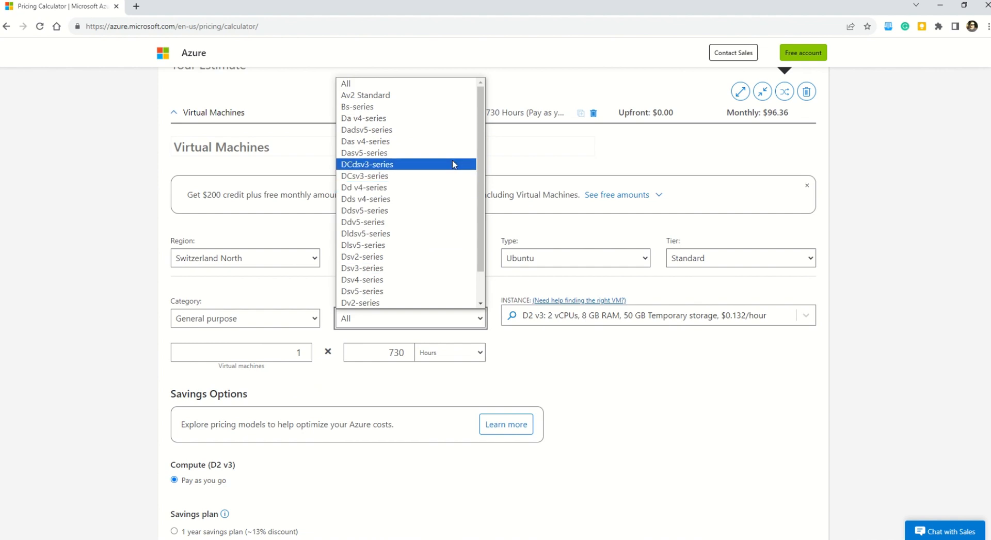
click(412, 269)
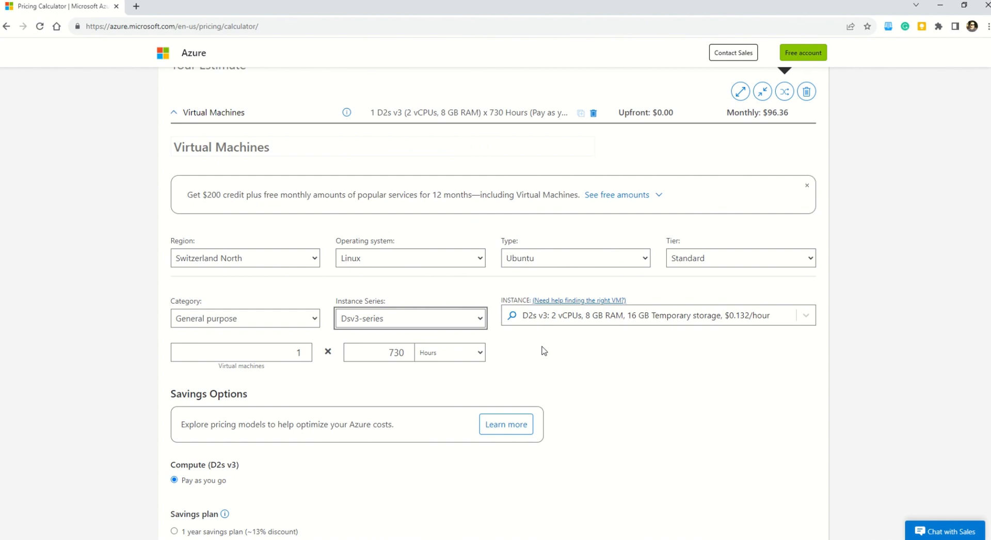
click(683, 320)
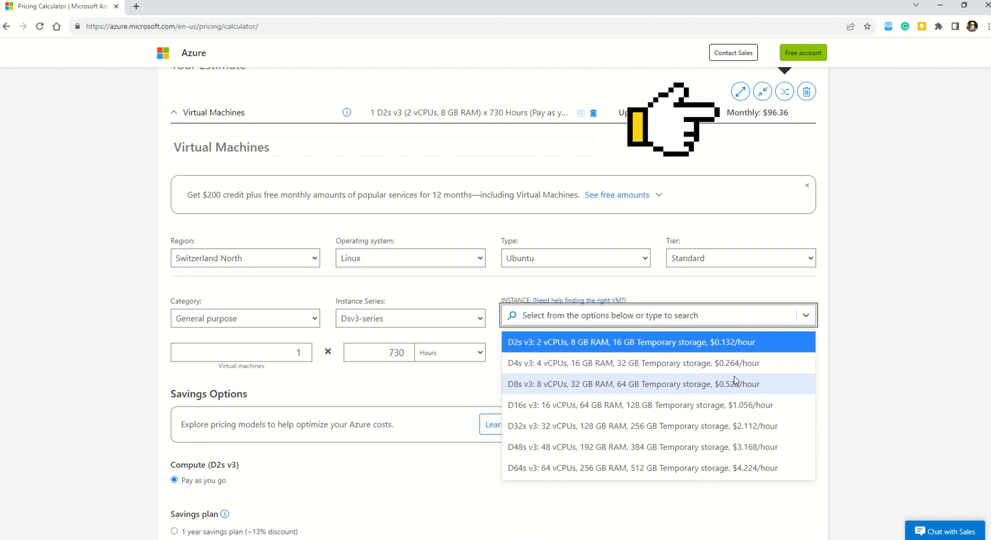
click(728, 406)
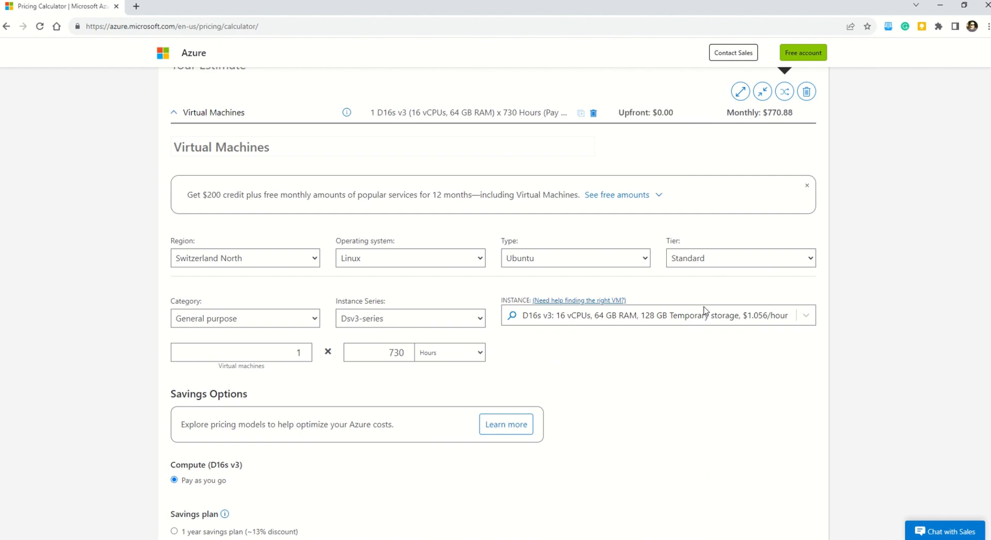
Set the number of virtual machines to 5 at 730 hours and check the monthly cost.
click(305, 349)
click(305, 349)
click(305, 350)
click(306, 350)
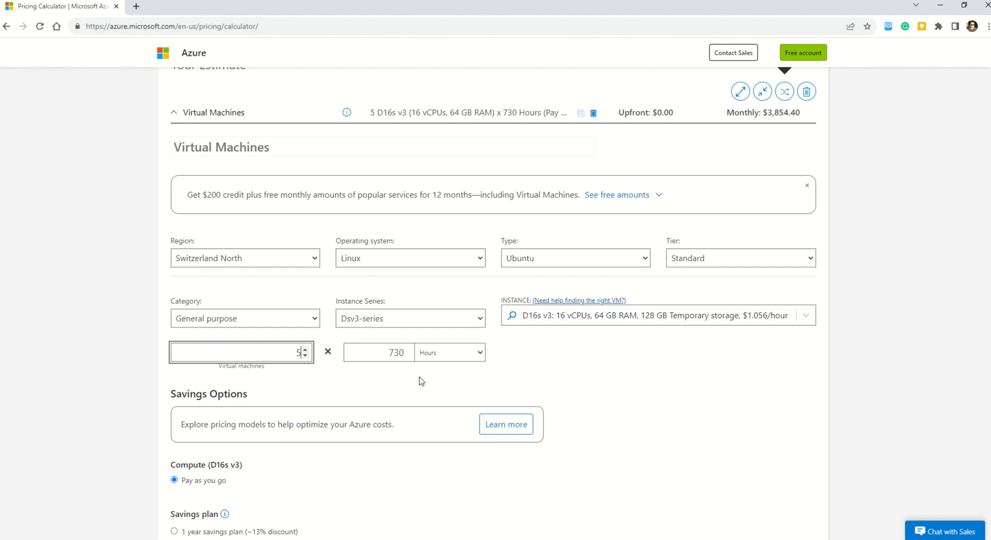
click(398, 352)
drag(388, 352, 405, 353)
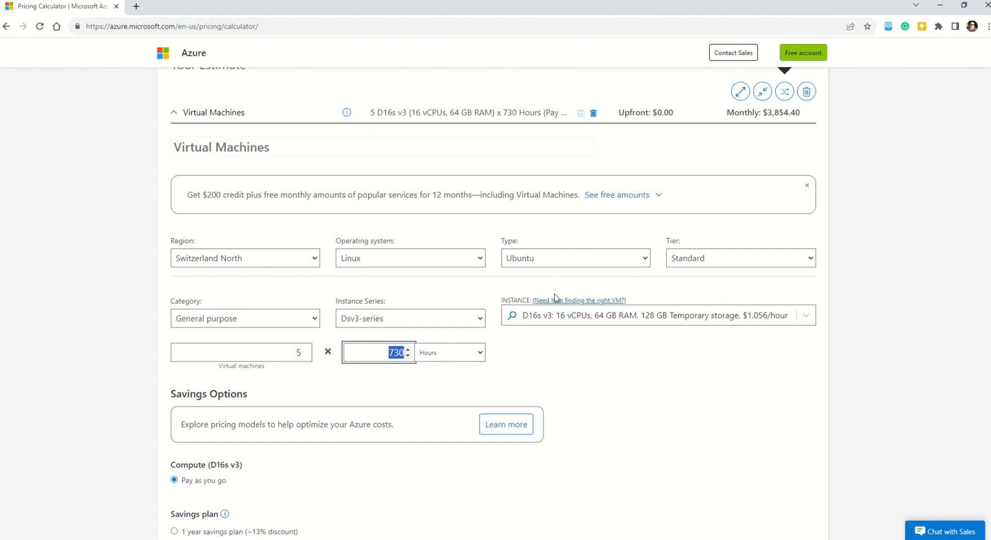
triple_click(784, 114)
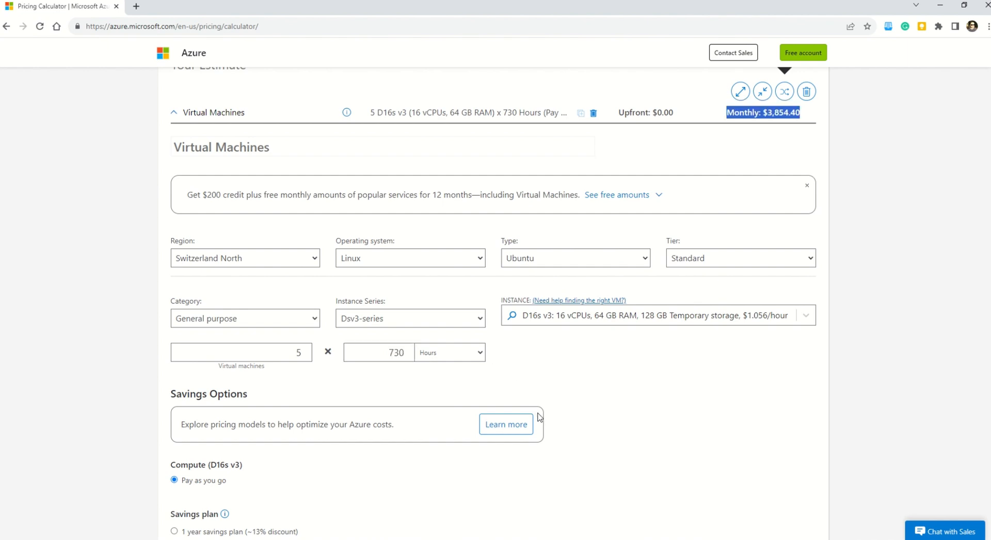
Choose the 3 year savings plan for the compute cost and review the reserved instance options and average monthly price.
scroll(495, 422, down, 1)
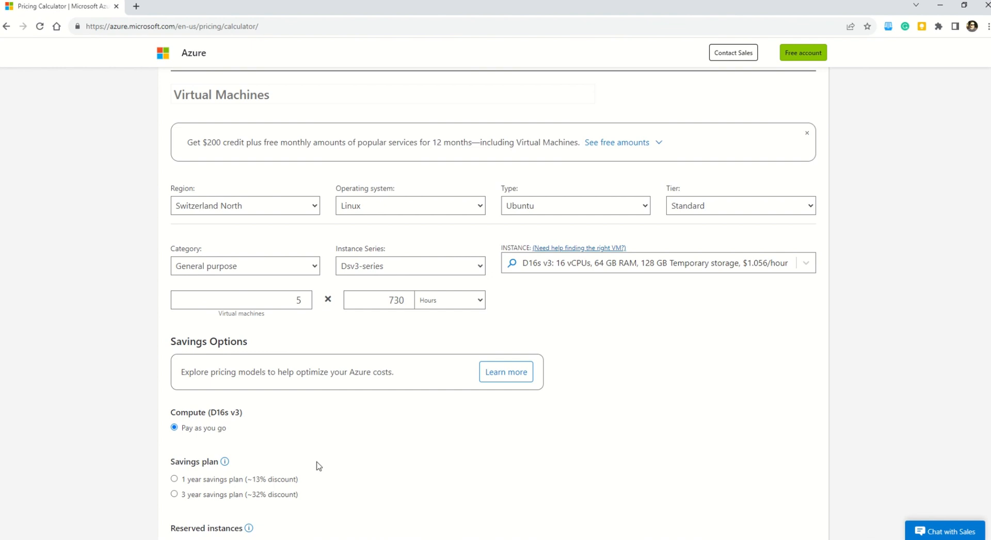
scroll(319, 465, down, 1)
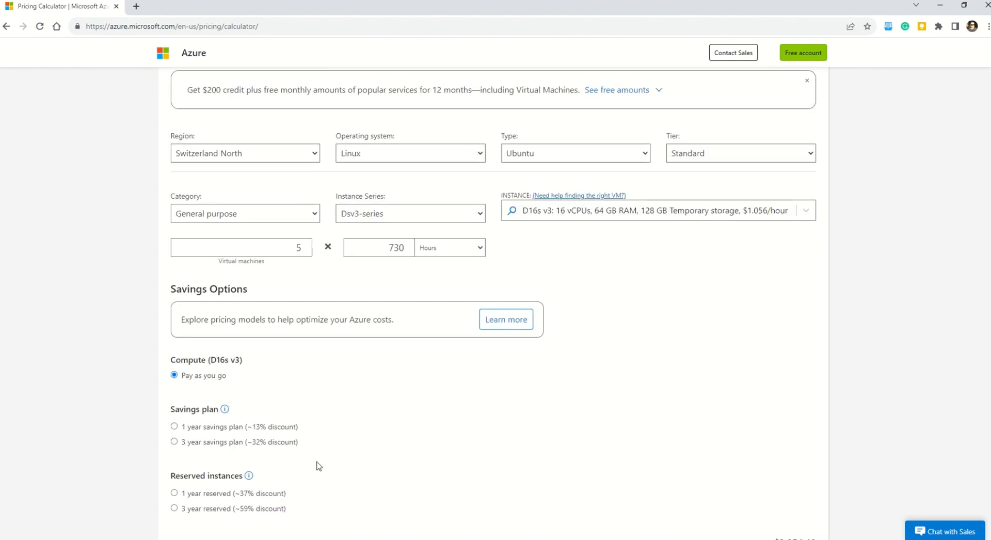
click(174, 442)
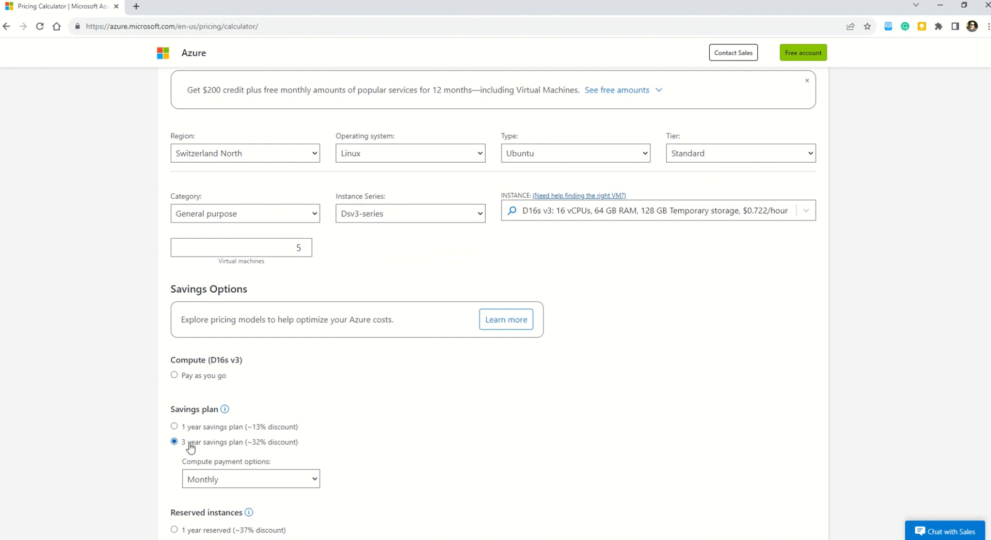
scroll(291, 460, down, 2)
scroll(292, 459, down, 1)
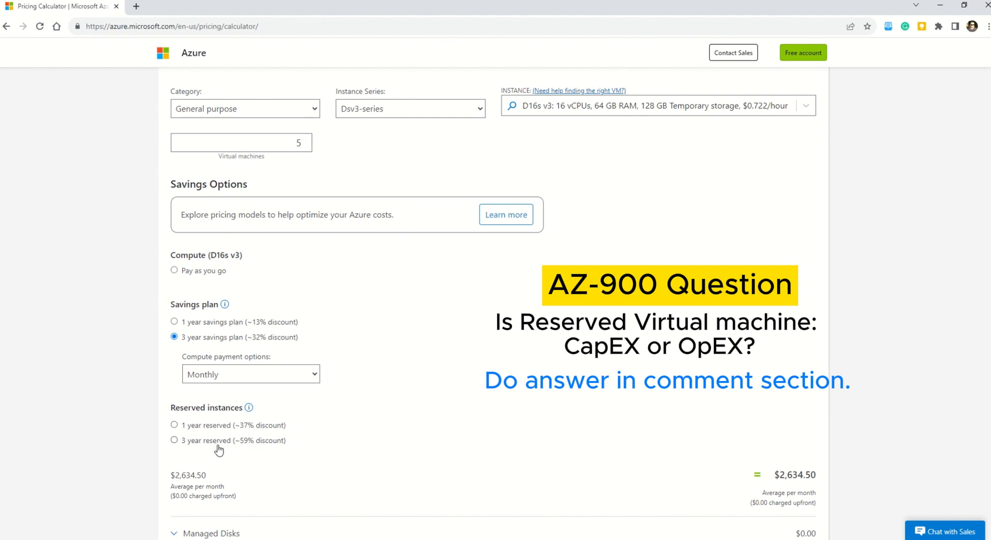
Choose the 3 year reserved option for compute and add one Standard HDD managed disk of size S20 (512 GiB).
click(175, 440)
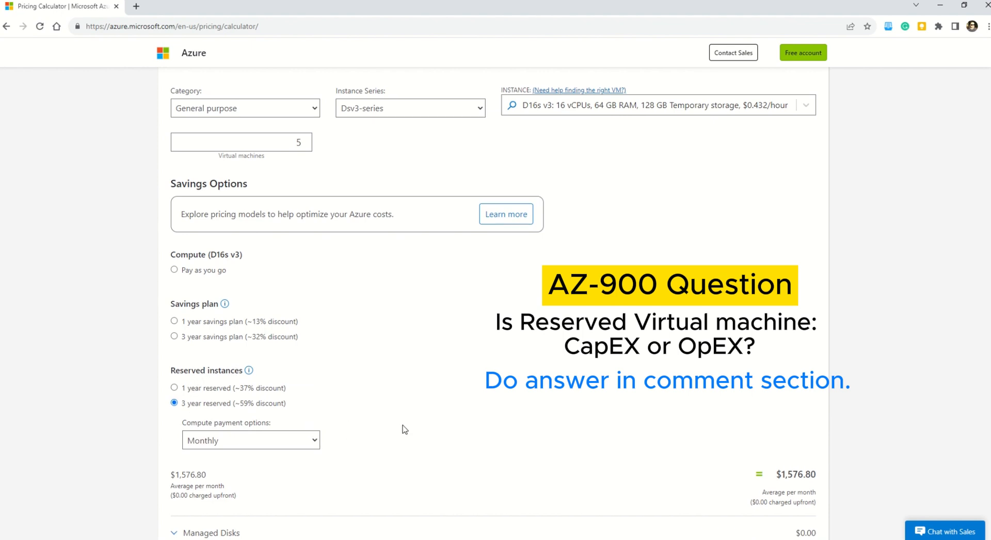
scroll(405, 429, down, 3)
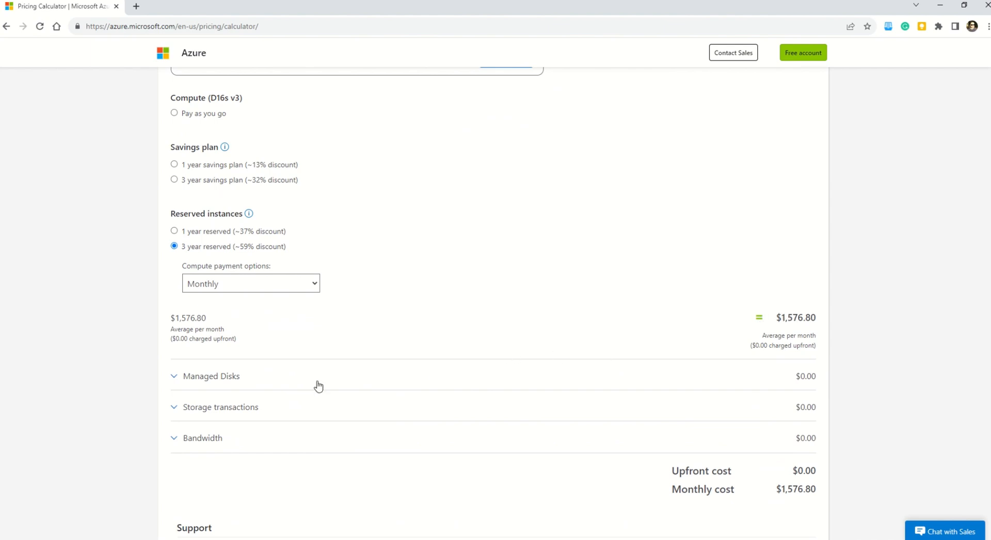
click(233, 381)
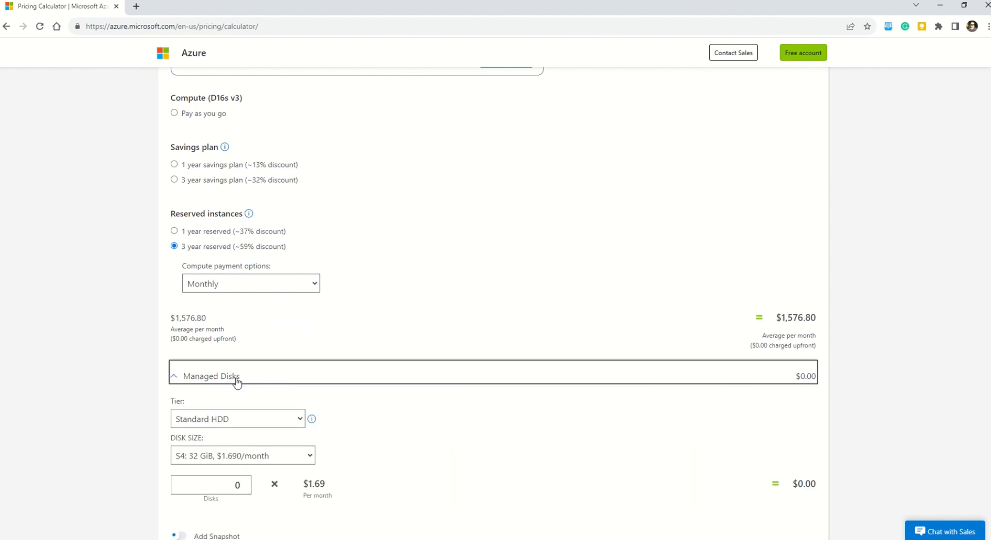
click(300, 419)
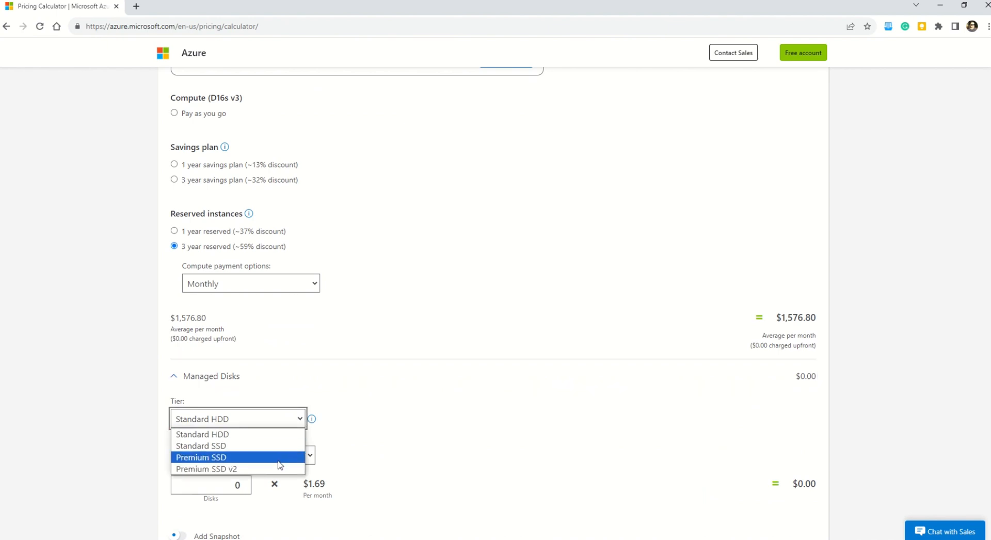
click(339, 445)
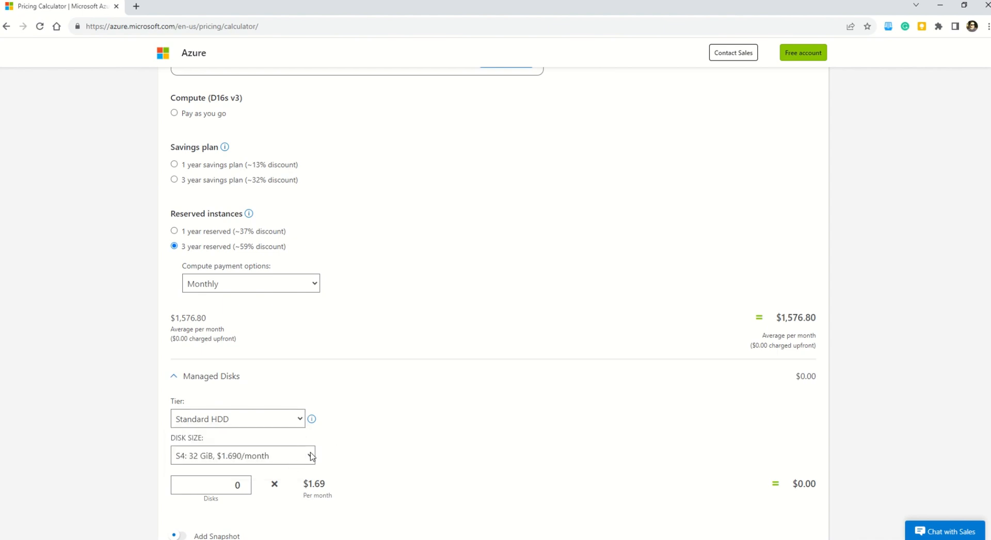
click(312, 455)
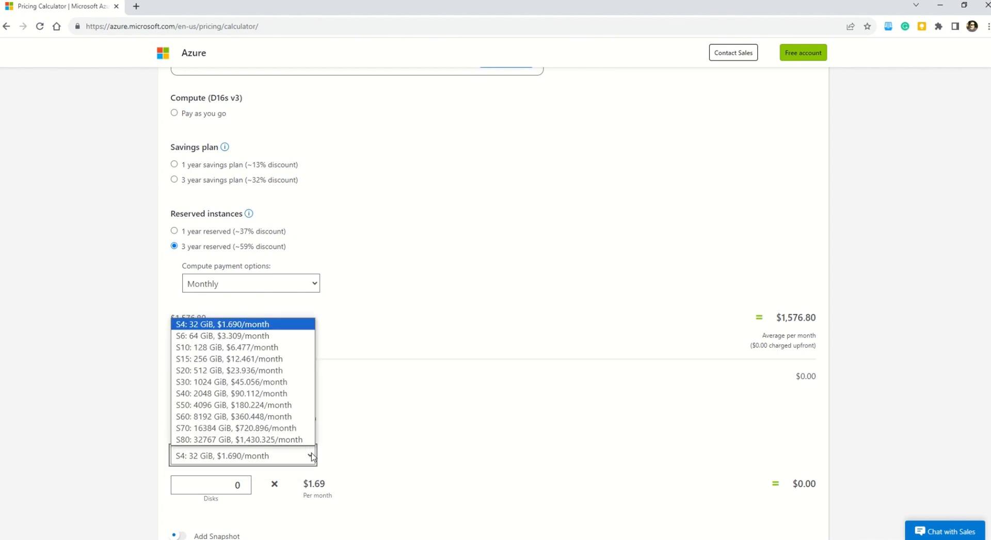
click(289, 370)
drag(234, 491, 244, 491)
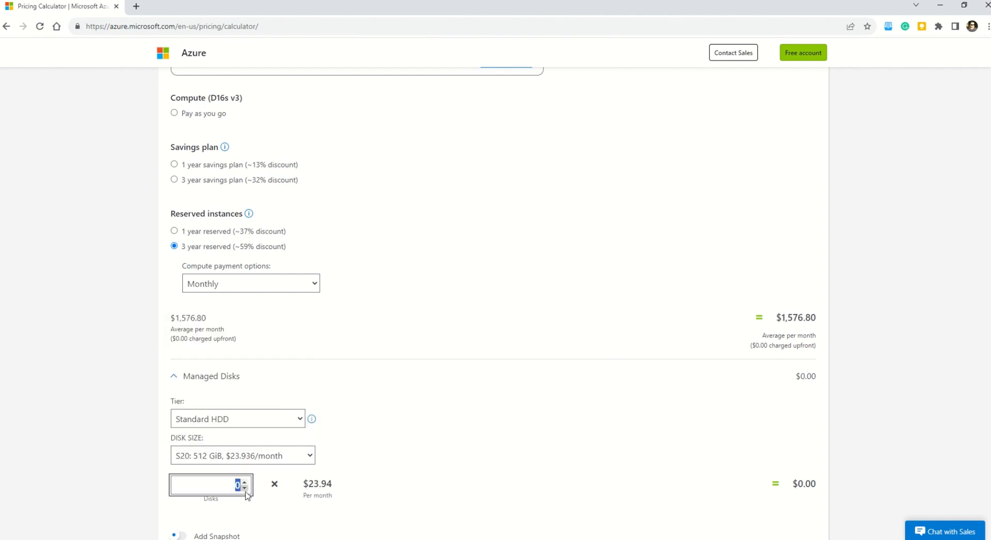
text(1)
click(386, 492)
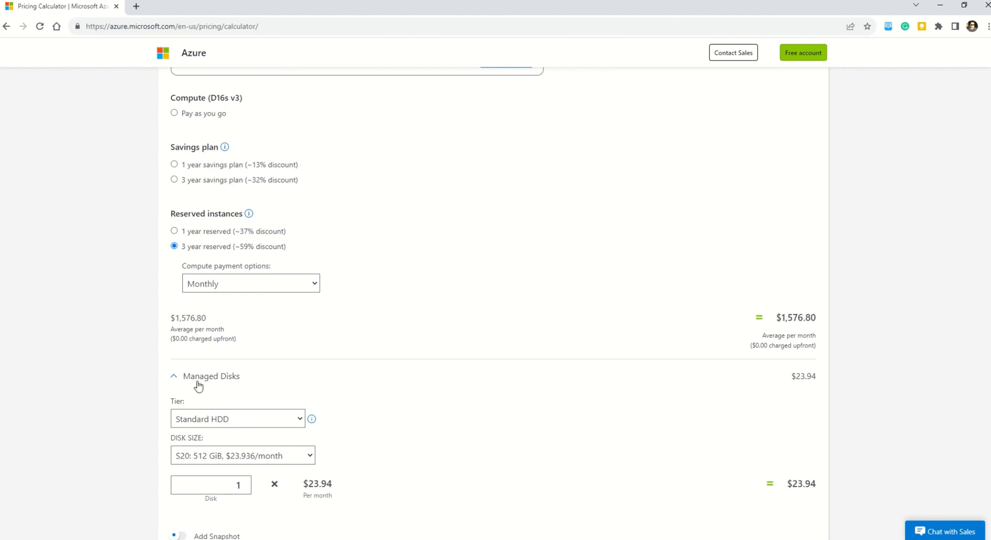
Enable a snapshot for the managed disk with LRS redundancy.
scroll(543, 438, down, 4)
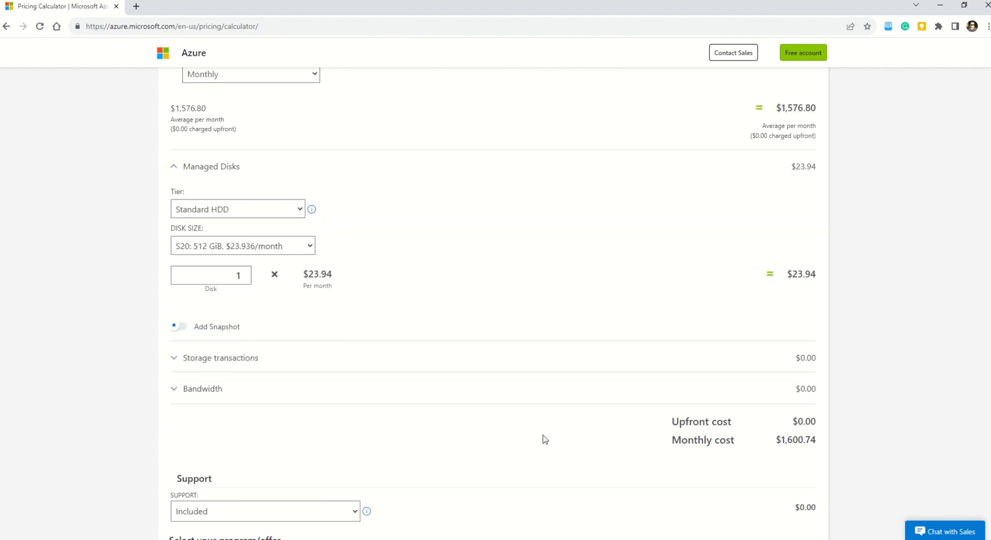
click(180, 327)
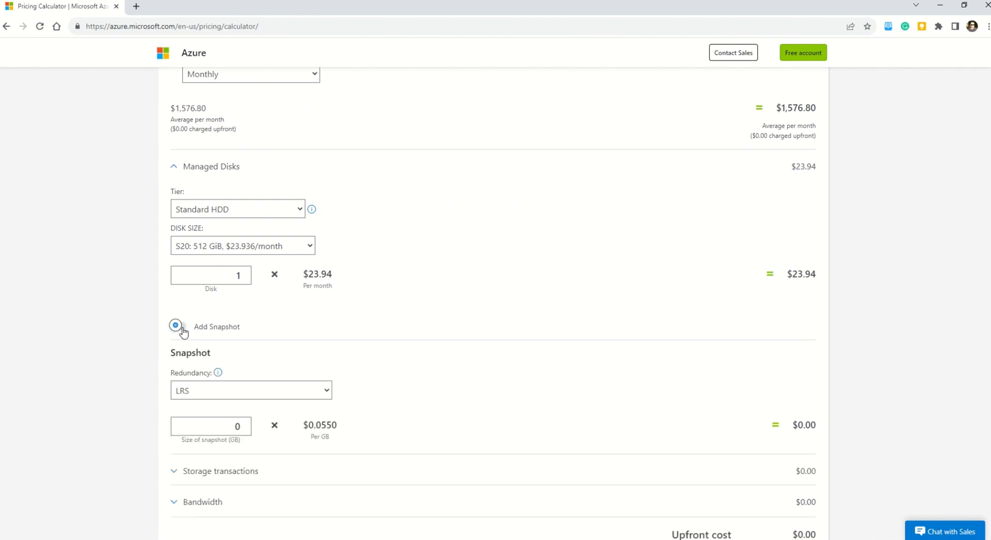
click(327, 394)
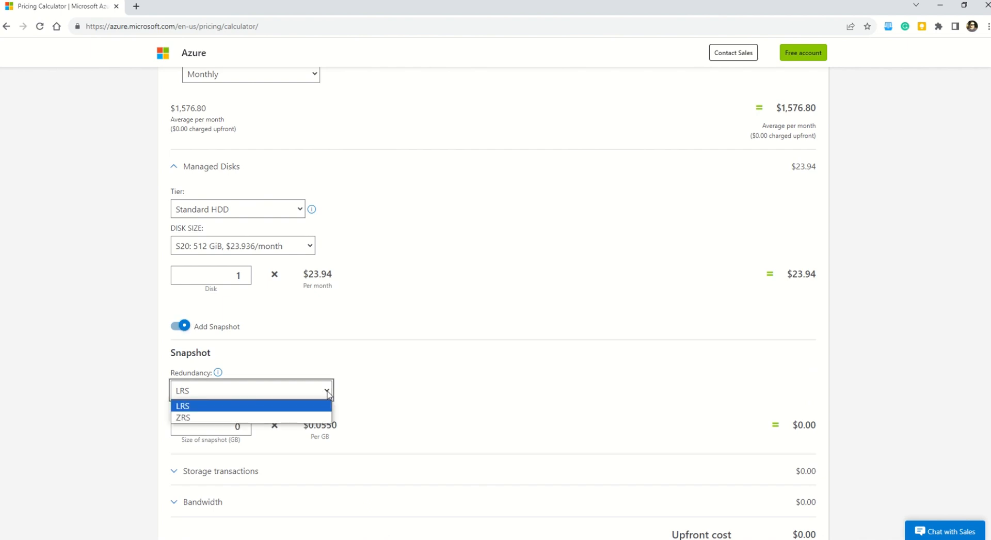
click(298, 411)
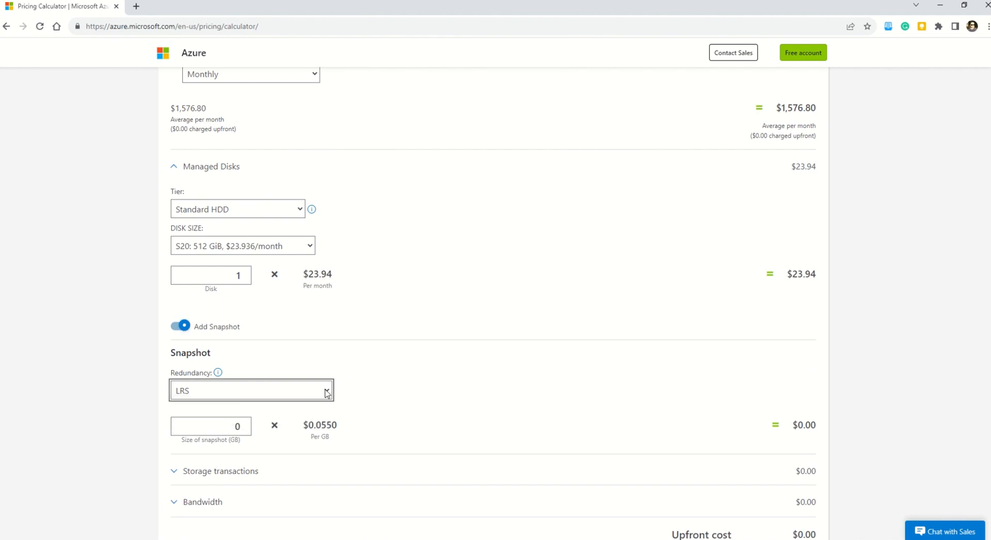
Change the virtual machines' operating system to Windows and apply Azure Hybrid Benefit for the OS licence.
scroll(385, 398, up, 10)
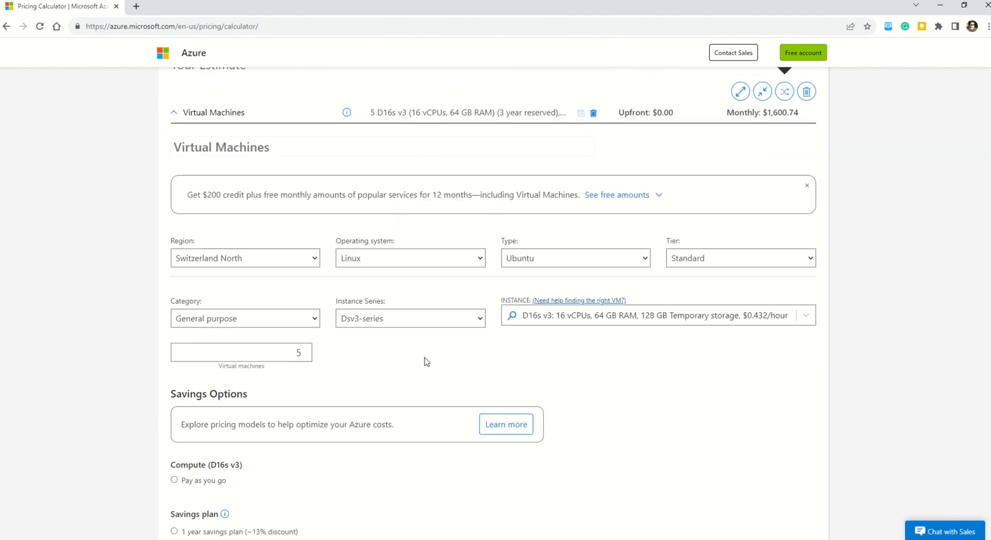
click(481, 258)
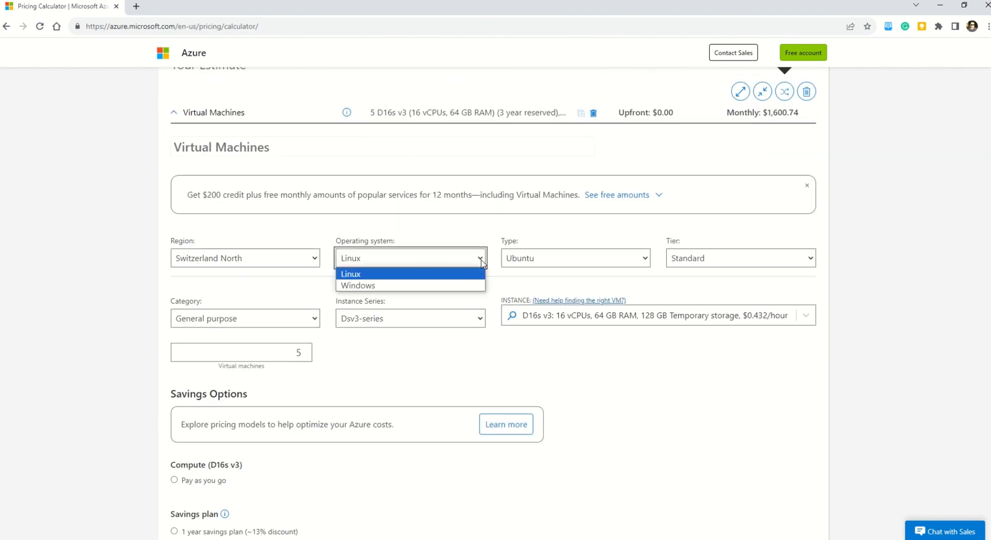
click(469, 285)
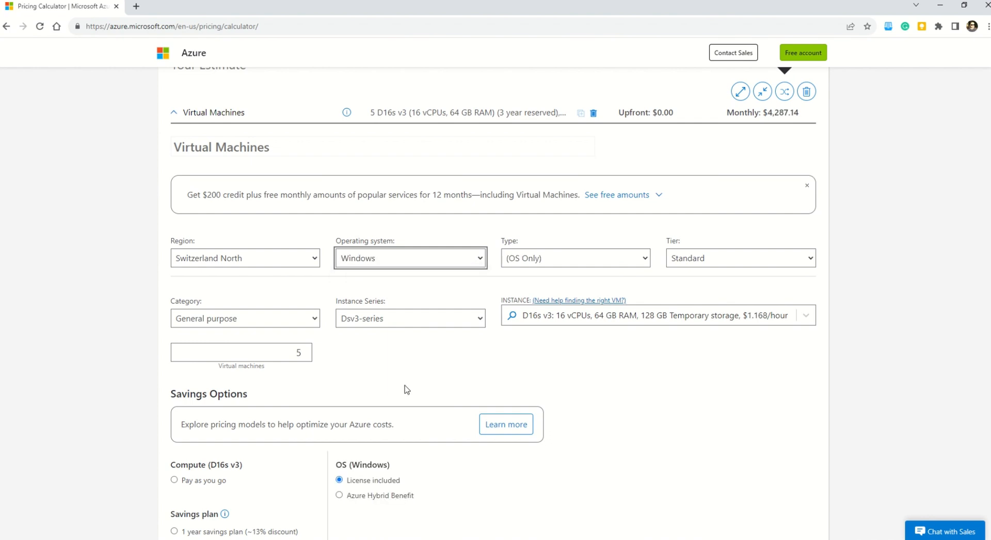
scroll(405, 419, down, 3)
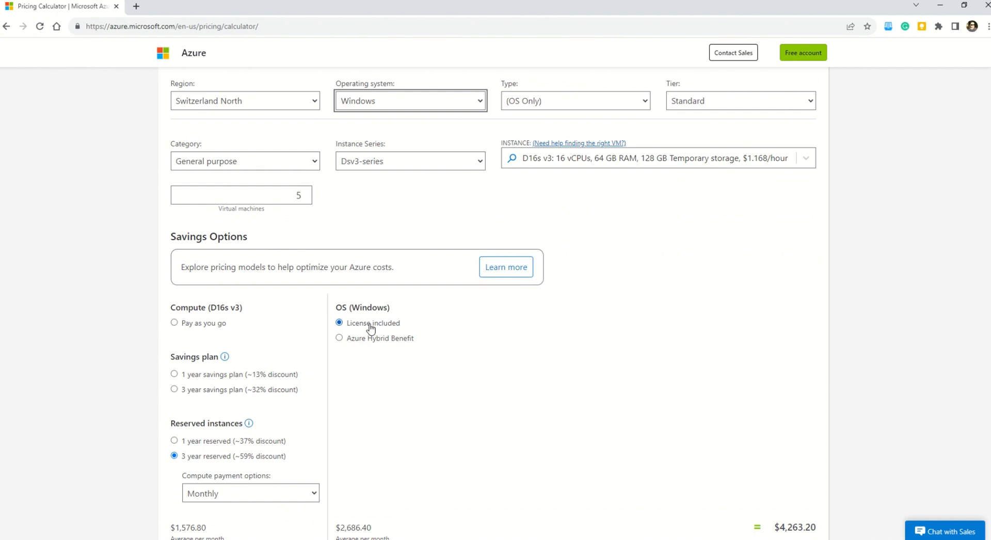
click(339, 338)
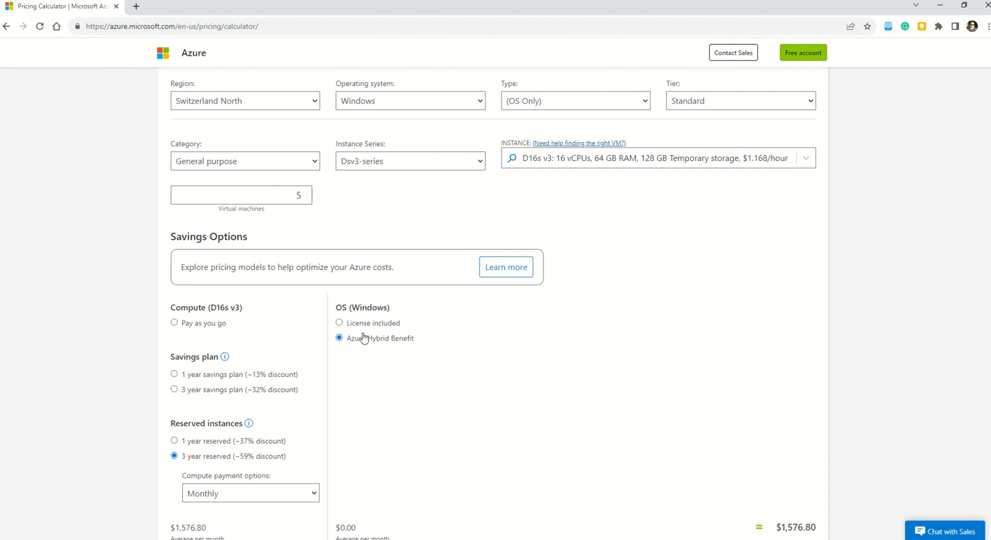
scroll(435, 268, down, 2)
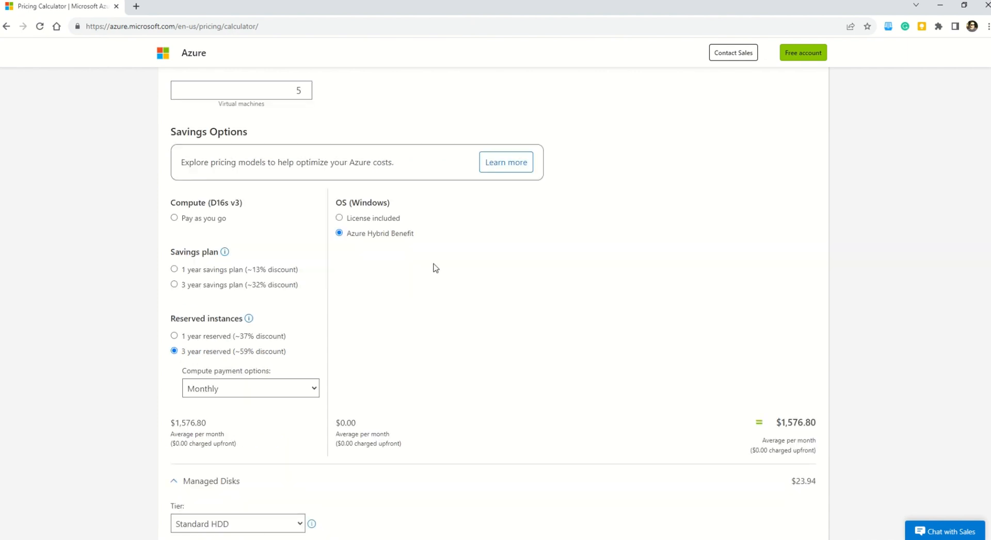
scroll(437, 271, up, 3)
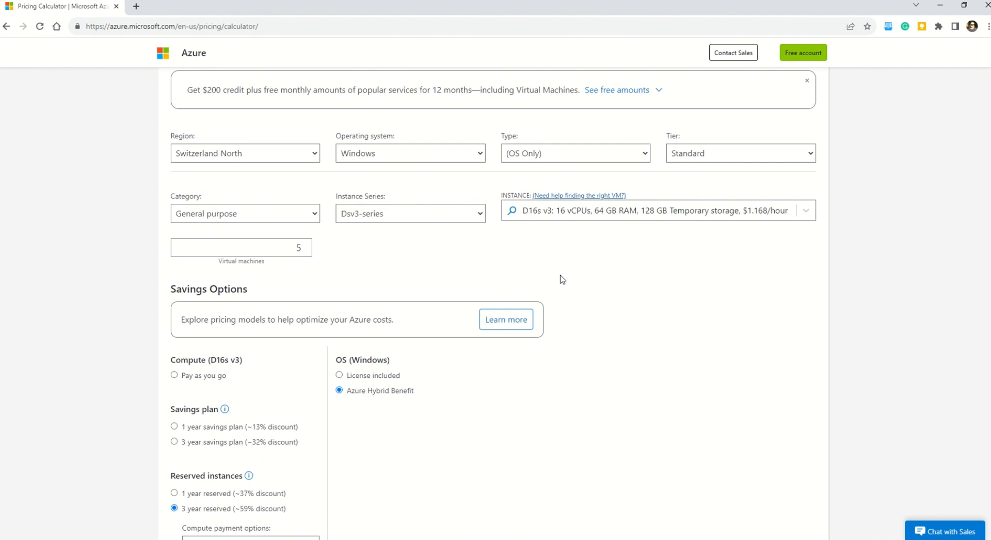
Expand storage transactions and bandwidth, and set the data transfer type to Internet Egress, keeping 5 GB of outbound transfer.
scroll(562, 280, down, 10)
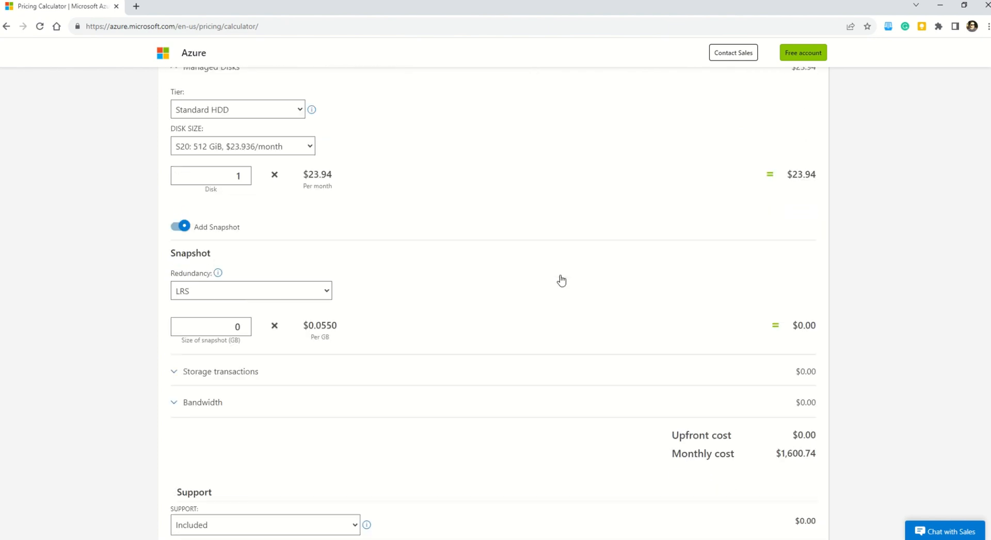
click(244, 372)
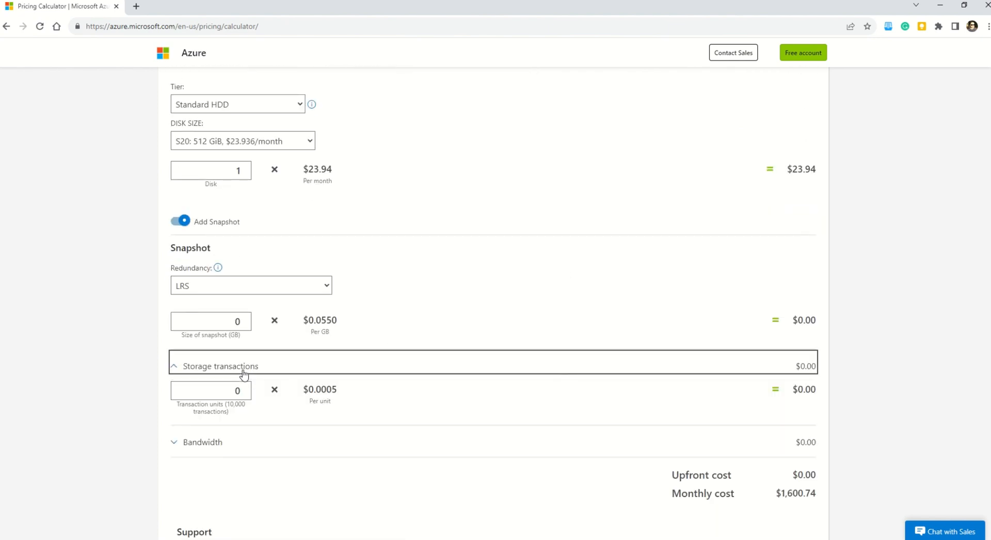
click(227, 443)
scroll(325, 414, down, 2)
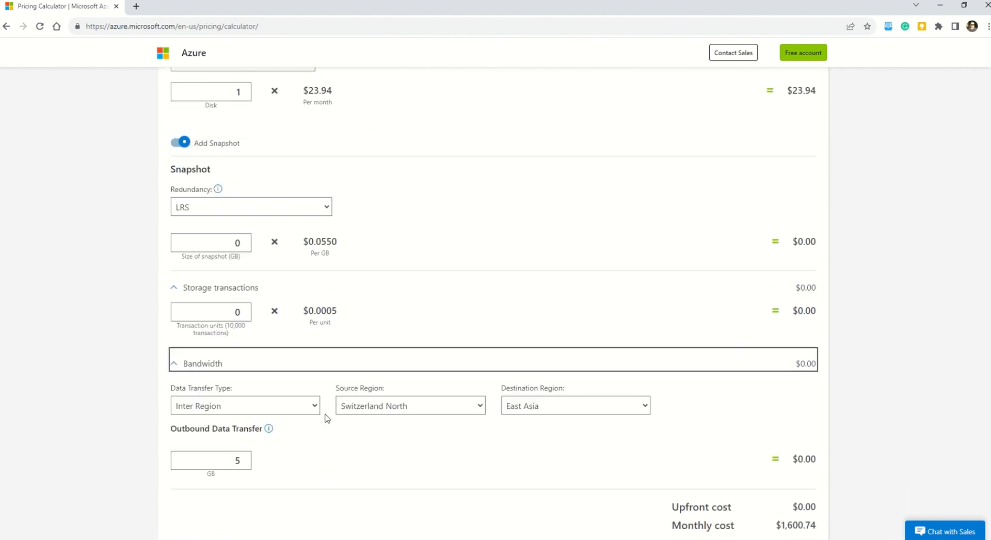
click(291, 357)
click(316, 330)
click(310, 343)
click(316, 333)
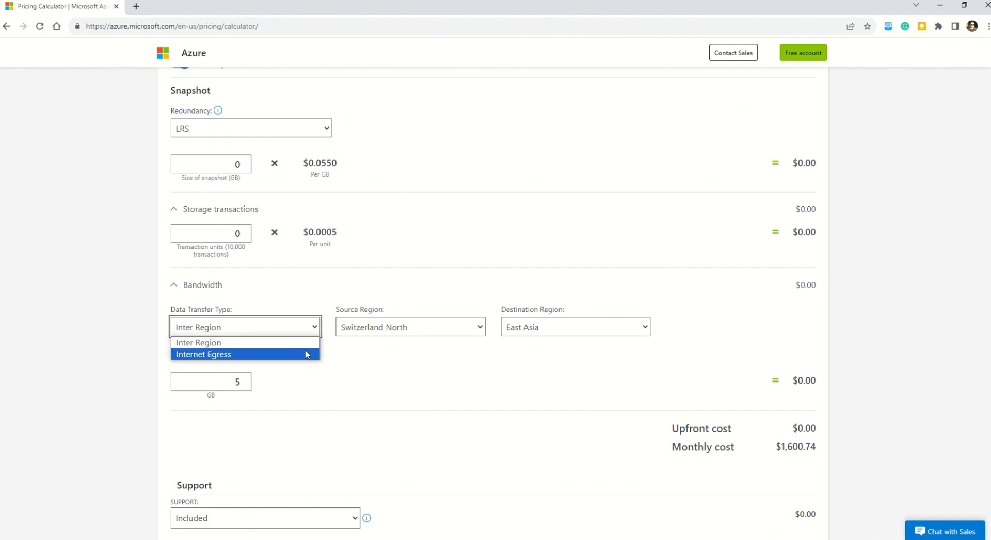
click(309, 353)
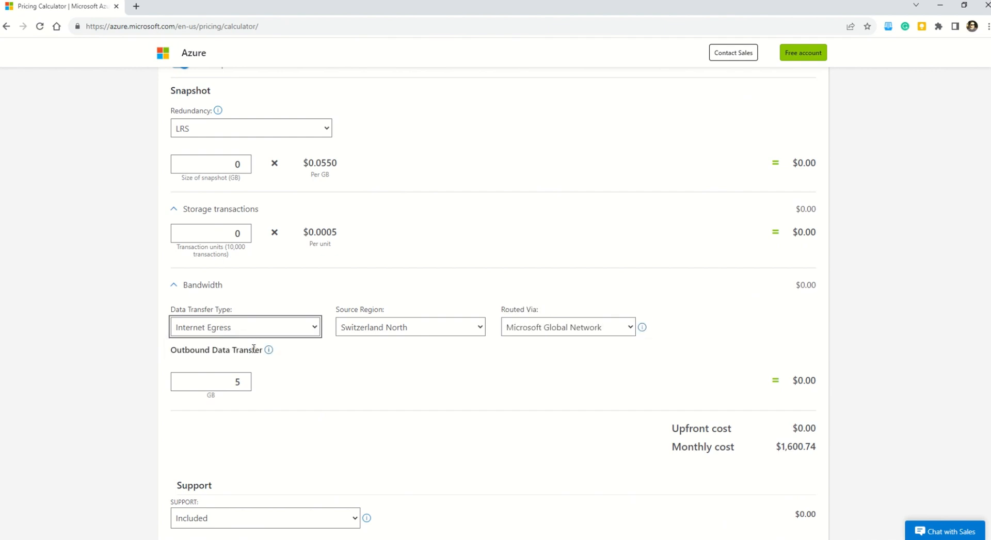
click(228, 382)
double_click(238, 382)
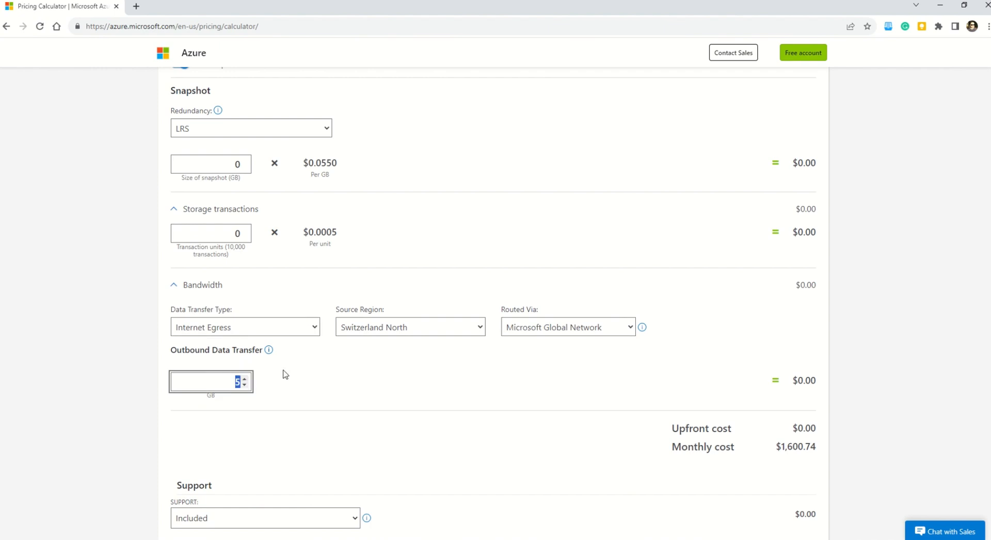
click(269, 383)
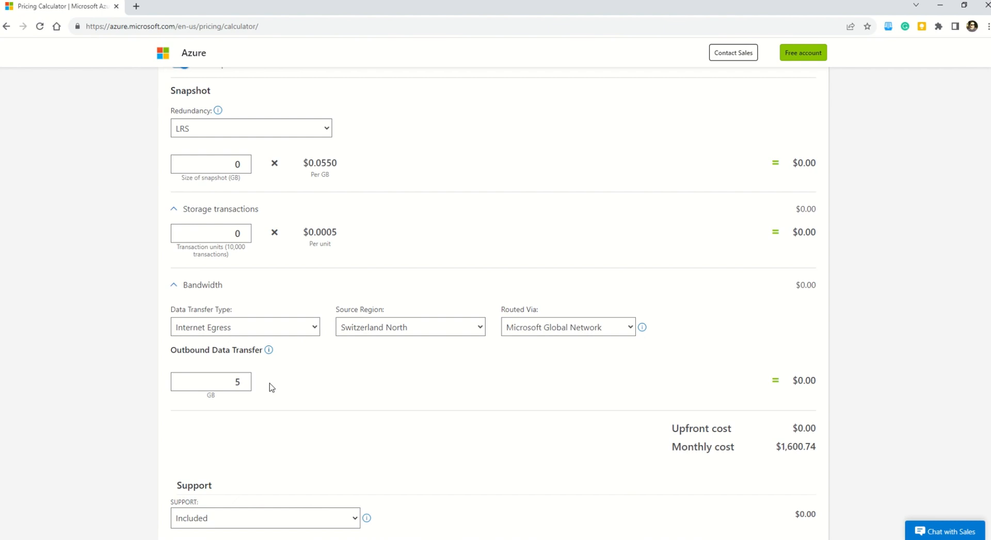
Review the available support plans, keeping Included, and check the licensing program, estimated monthly cost and export options.
scroll(272, 387, down, 2)
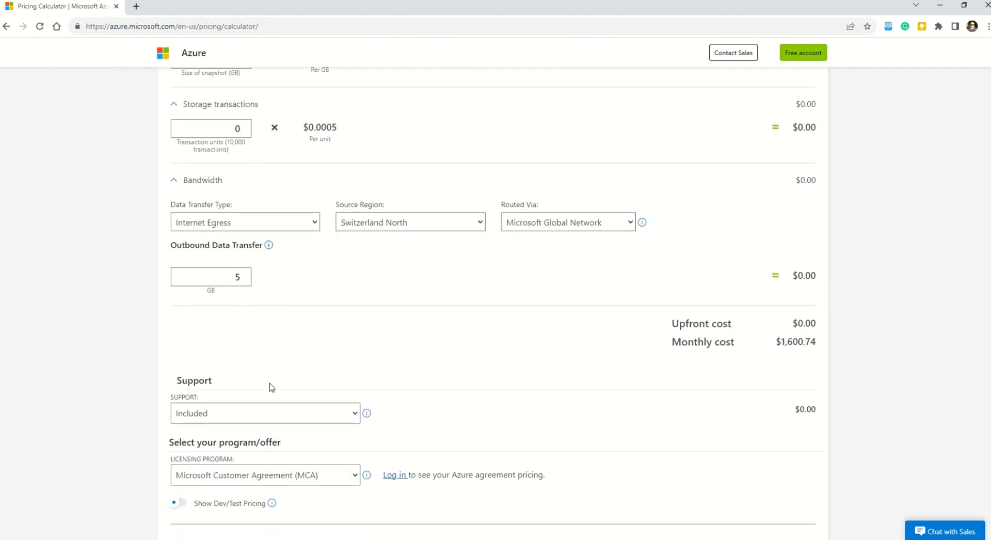
click(356, 417)
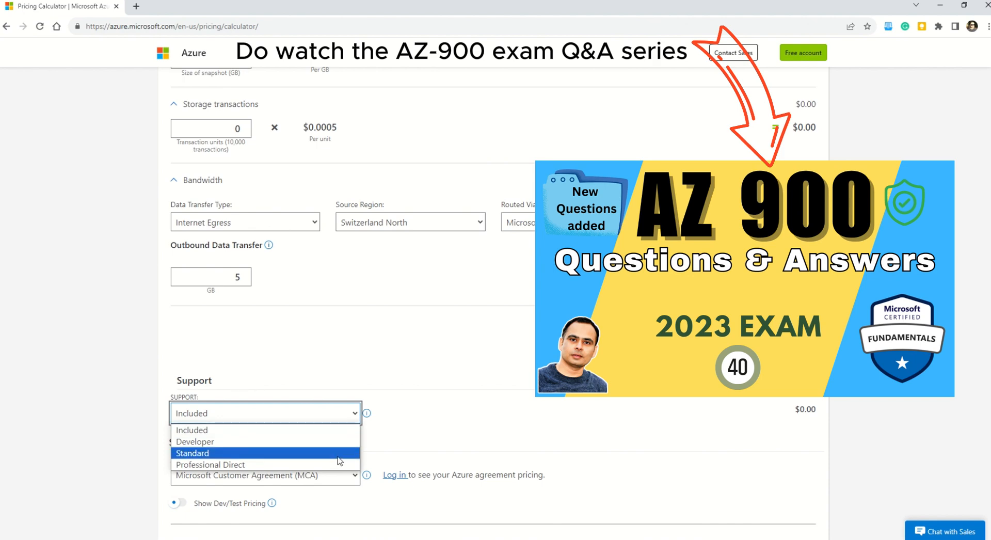
scroll(356, 362, down, 1)
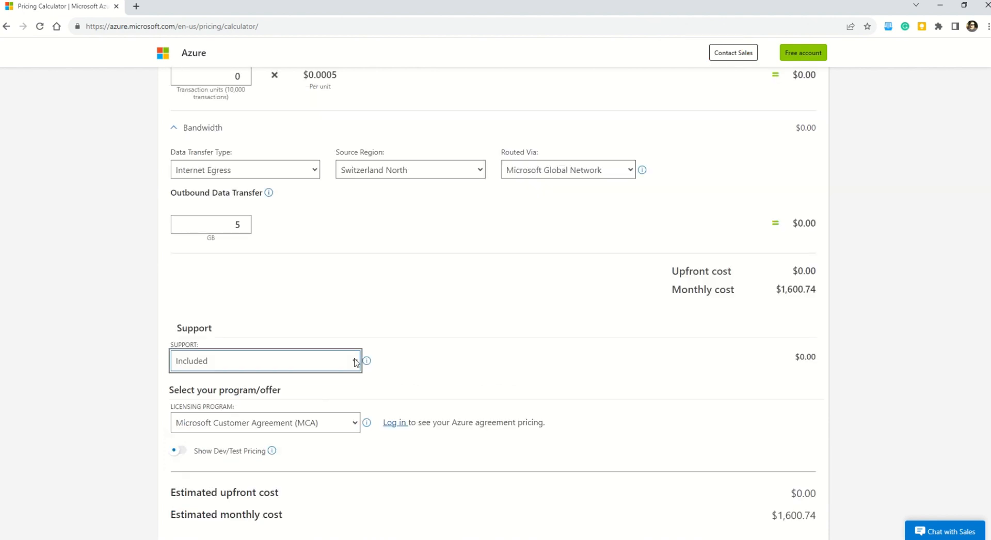
scroll(359, 366, down, 3)
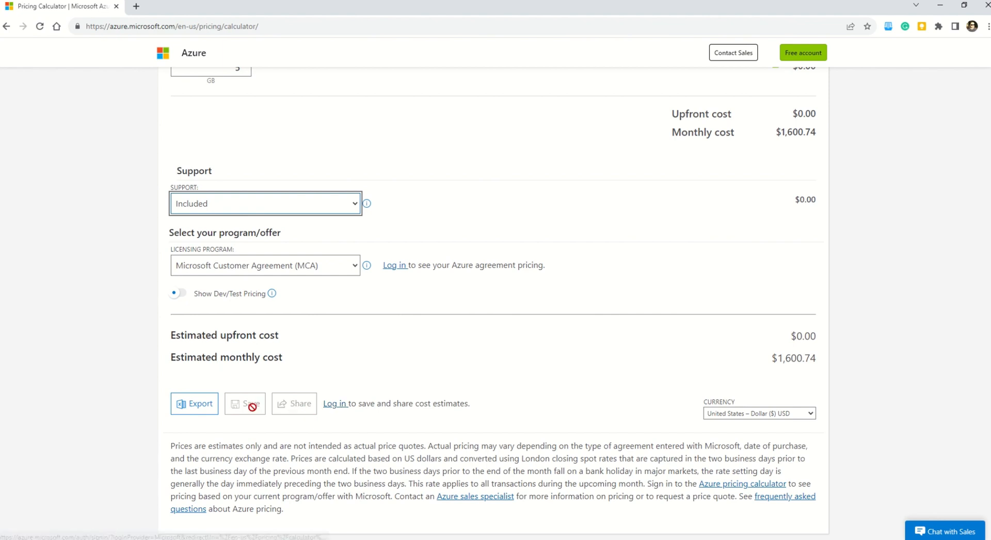
Add the Storage Accounts product to the estimate and go down the estimate towards its configuration.
scroll(340, 421, up, 20)
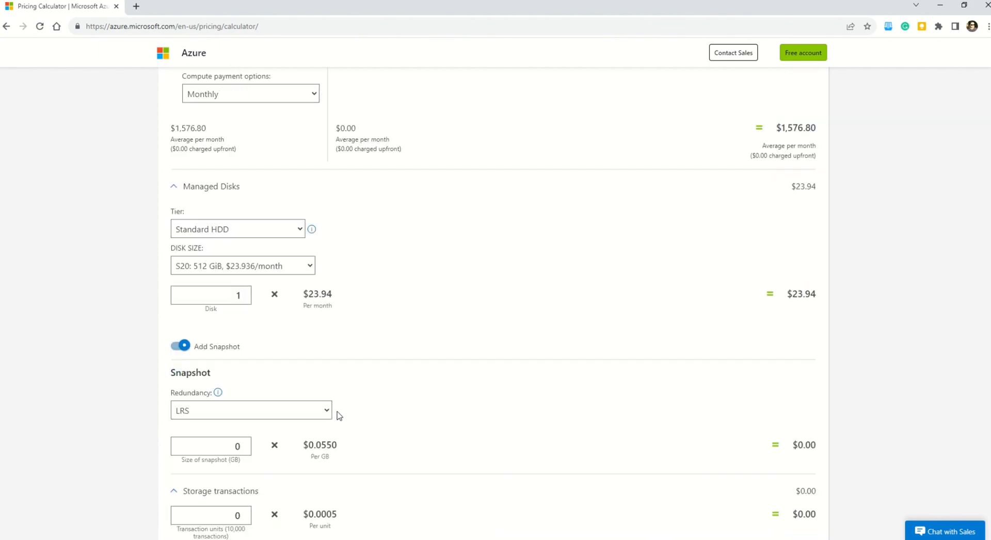
scroll(339, 417, up, 2)
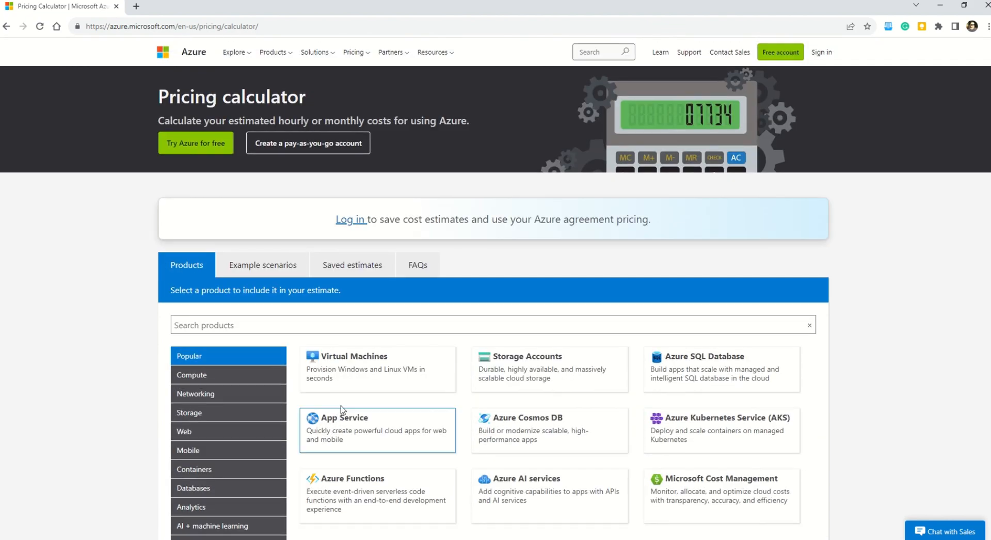
scroll(266, 413, down, 3)
click(518, 227)
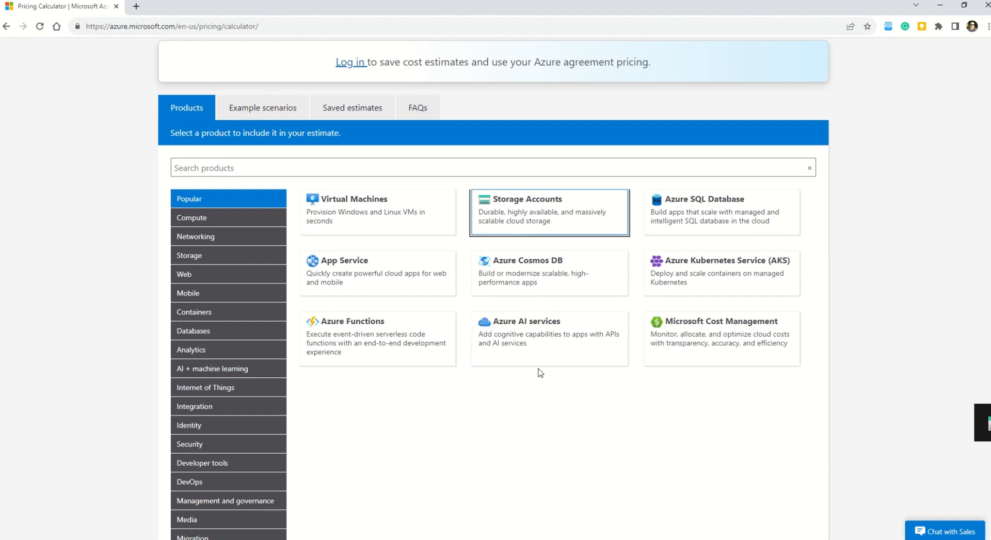
scroll(537, 372, down, 9)
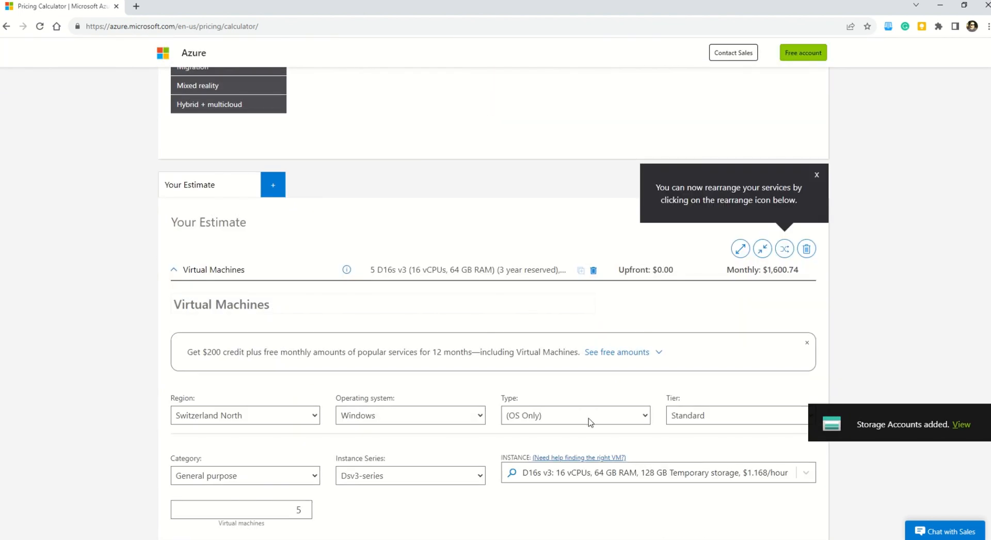
scroll(590, 420, down, 10)
scroll(591, 420, down, 12)
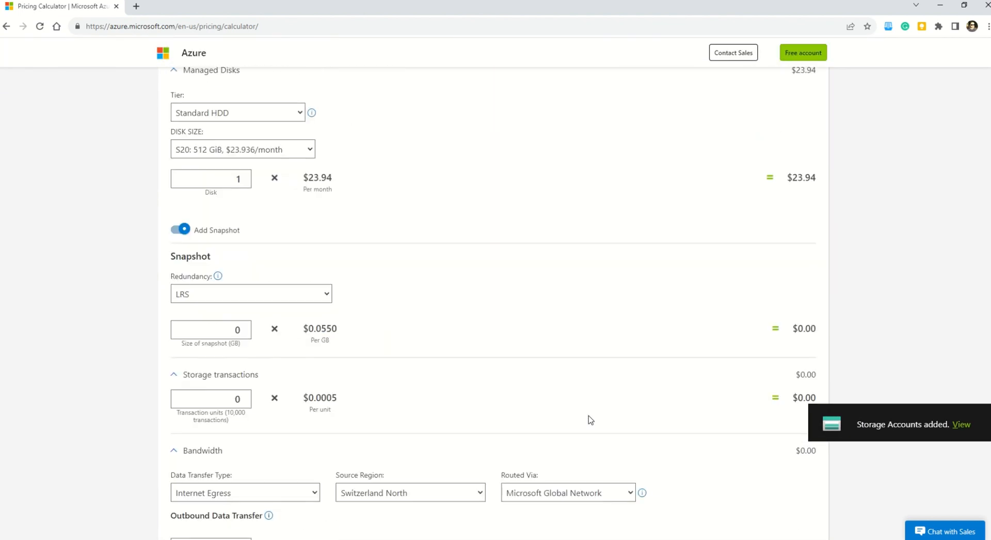
Look through the region and storage type choices in the Storage Accounts configuration.
scroll(590, 420, down, 3)
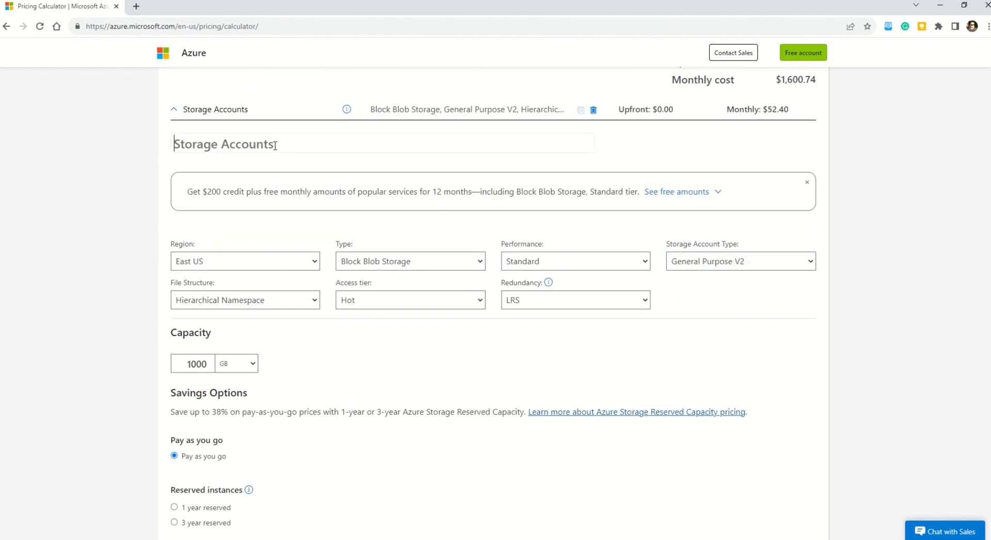
click(316, 264)
click(316, 264)
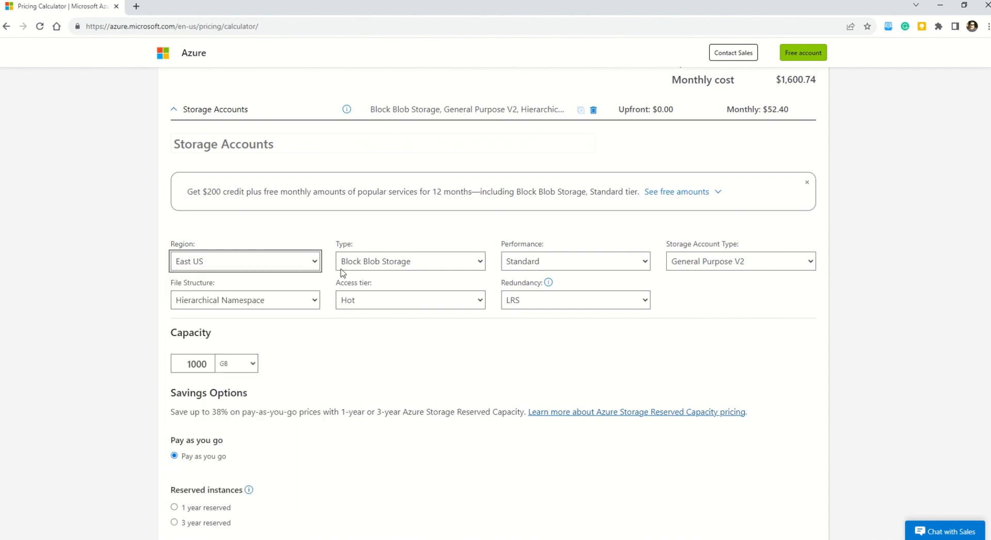
click(481, 263)
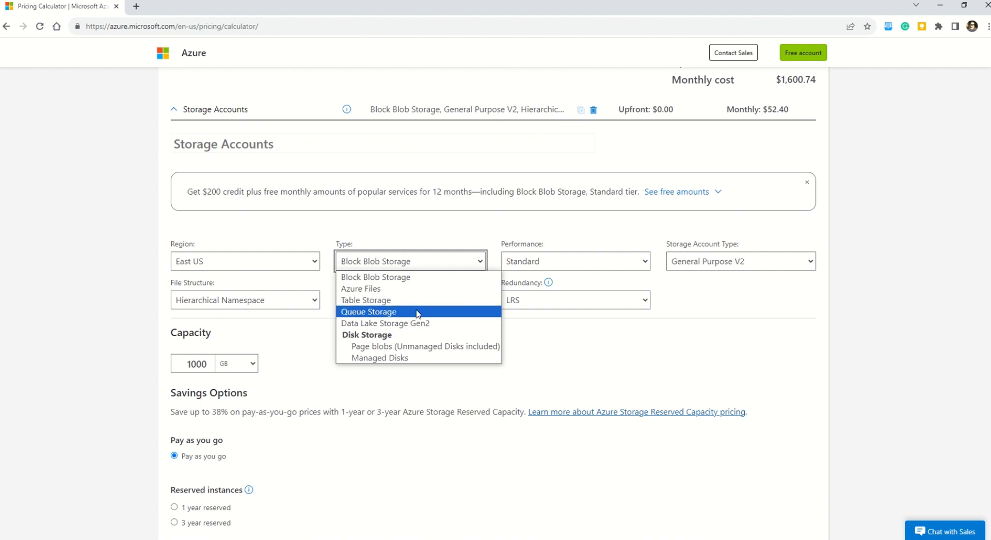
Try Premium performance for the storage account, check its pricing fields, and return the performance to Standard.
click(645, 263)
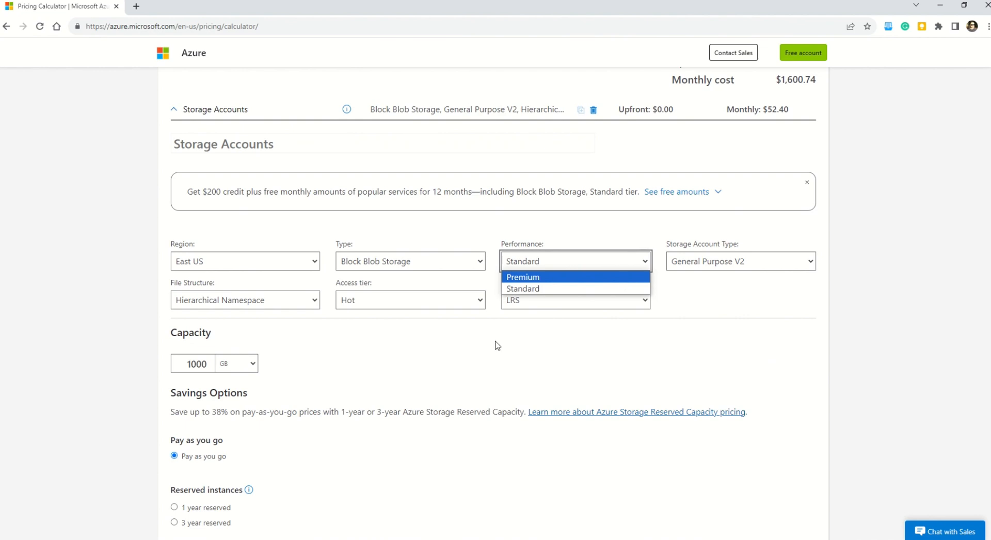
click(566, 281)
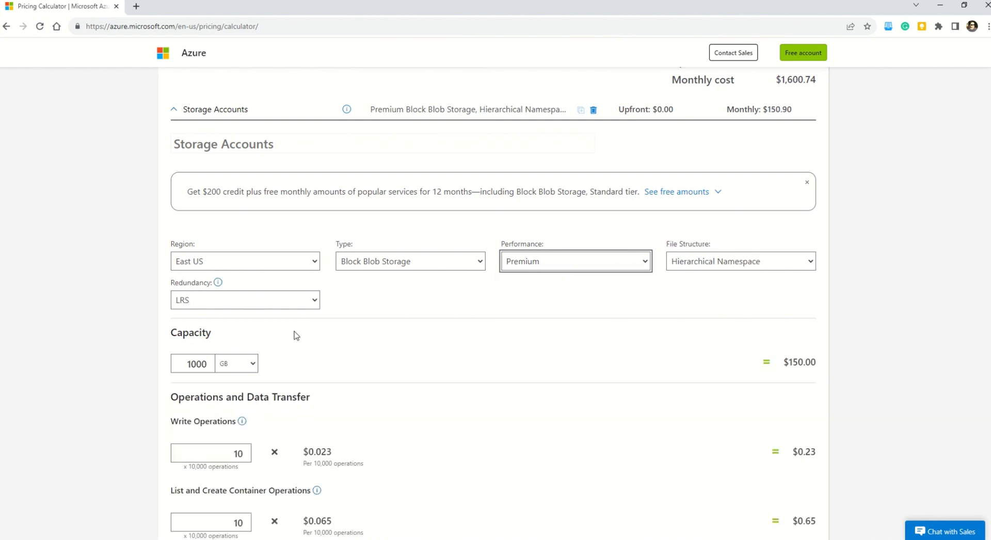
scroll(436, 445, down, 2)
scroll(438, 446, up, 2)
click(624, 264)
click(580, 290)
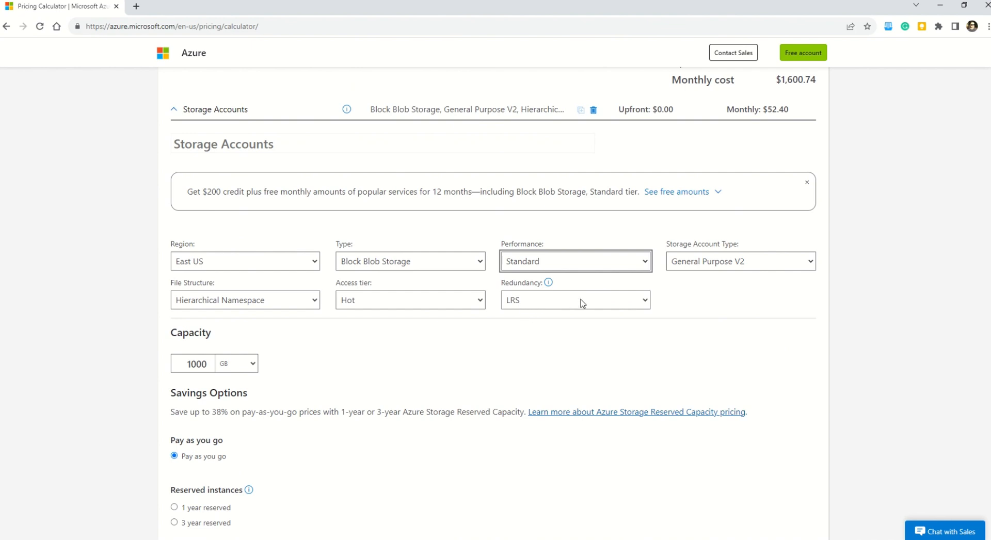
Set the storage account's redundancy to GRS.
click(631, 302)
click(633, 301)
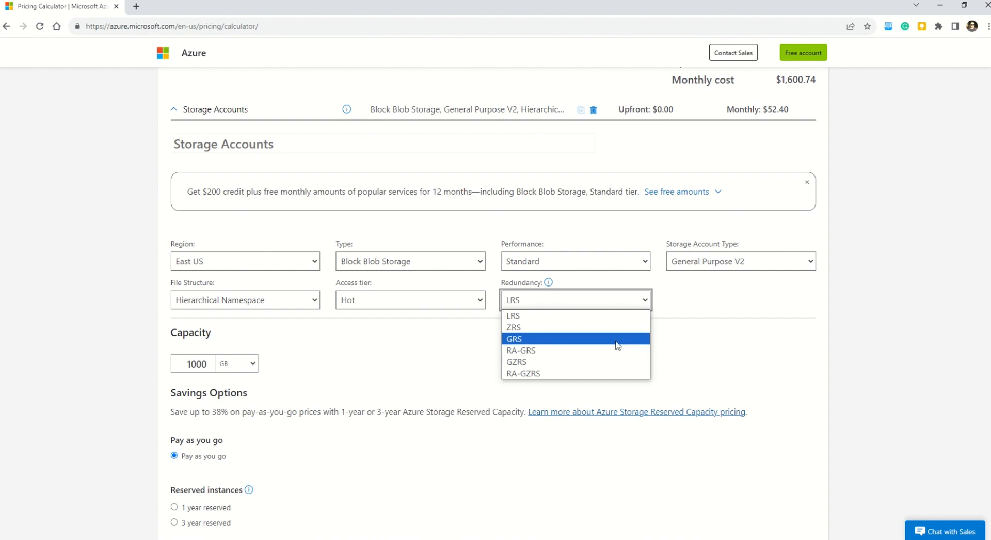
click(576, 344)
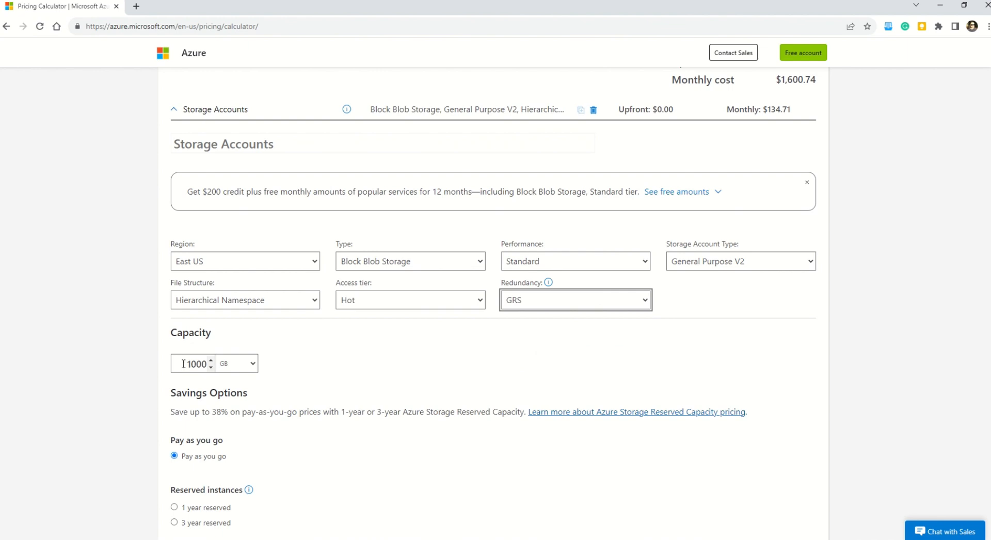
Review the storage account's capacity, savings options, operations and data transfer charges, and the overall estimated monthly cost.
double_click(209, 364)
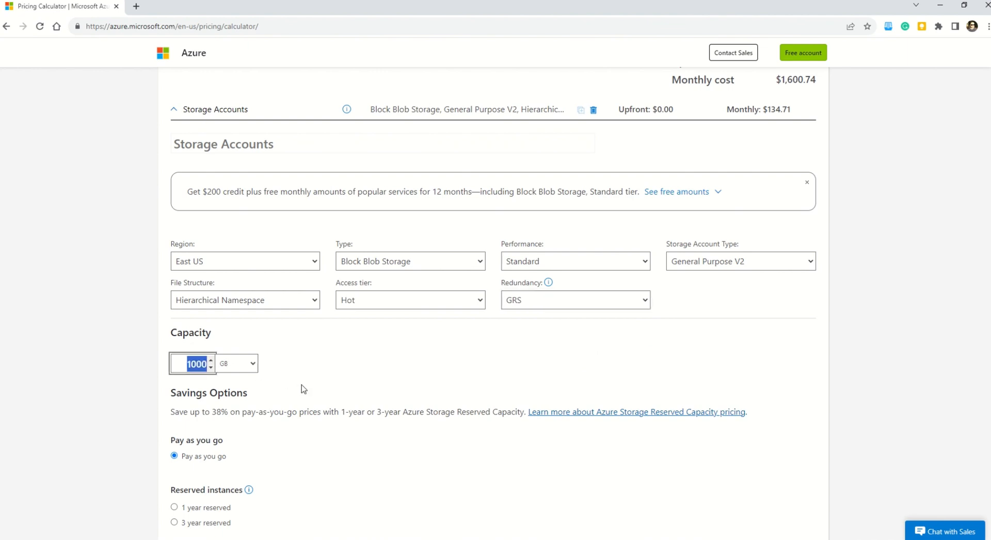
scroll(301, 388, down, 3)
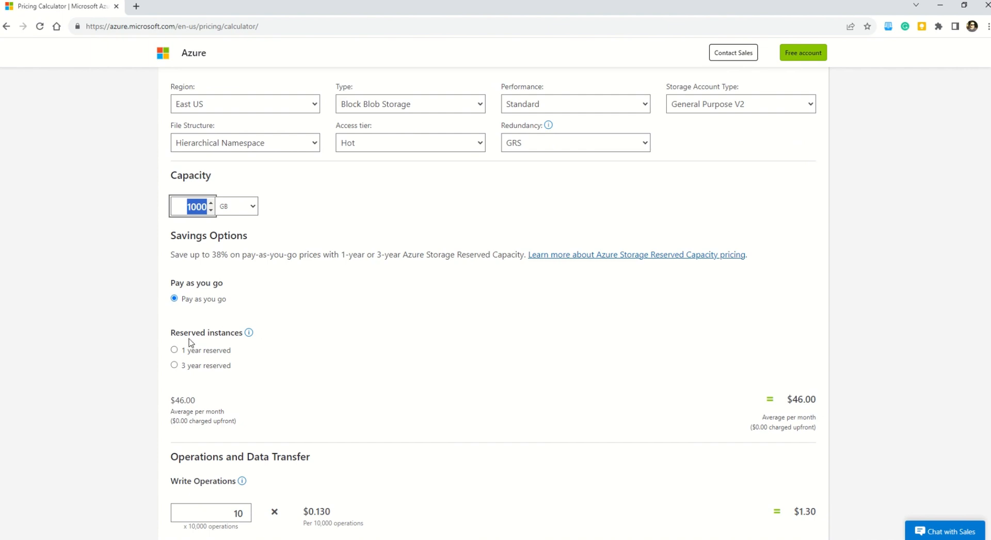
scroll(266, 320, down, 1)
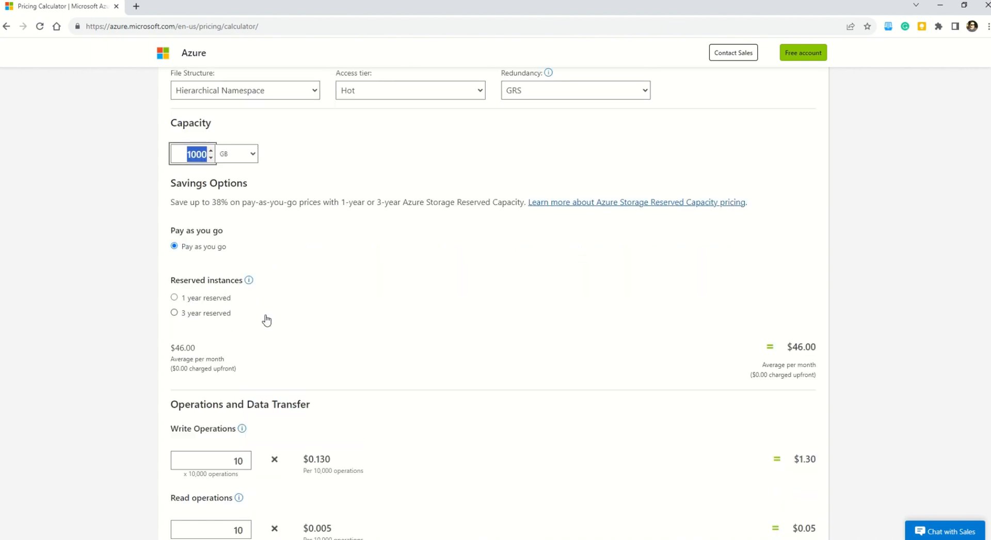
scroll(329, 405, down, 2)
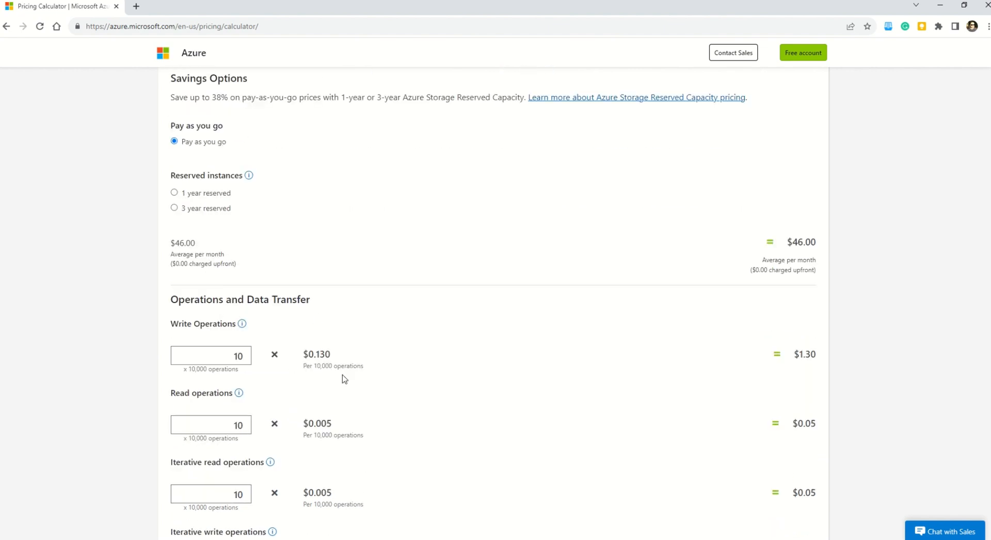
scroll(351, 396, down, 4)
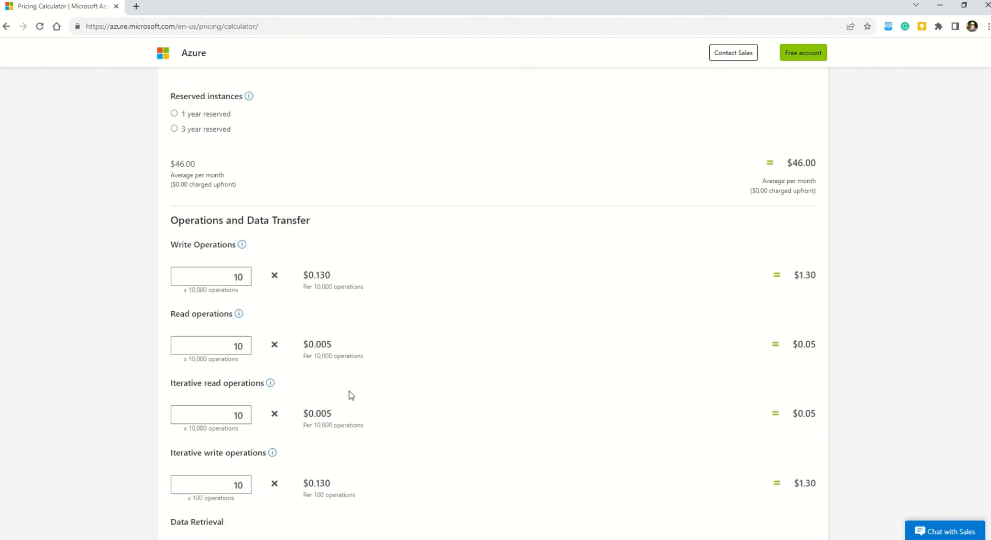
scroll(351, 396, down, 2)
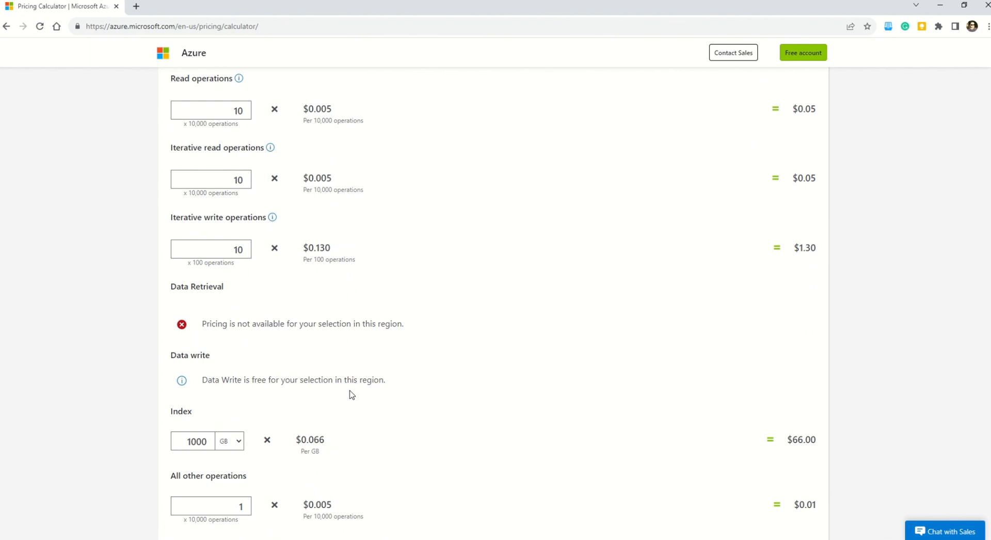
scroll(352, 395, down, 10)
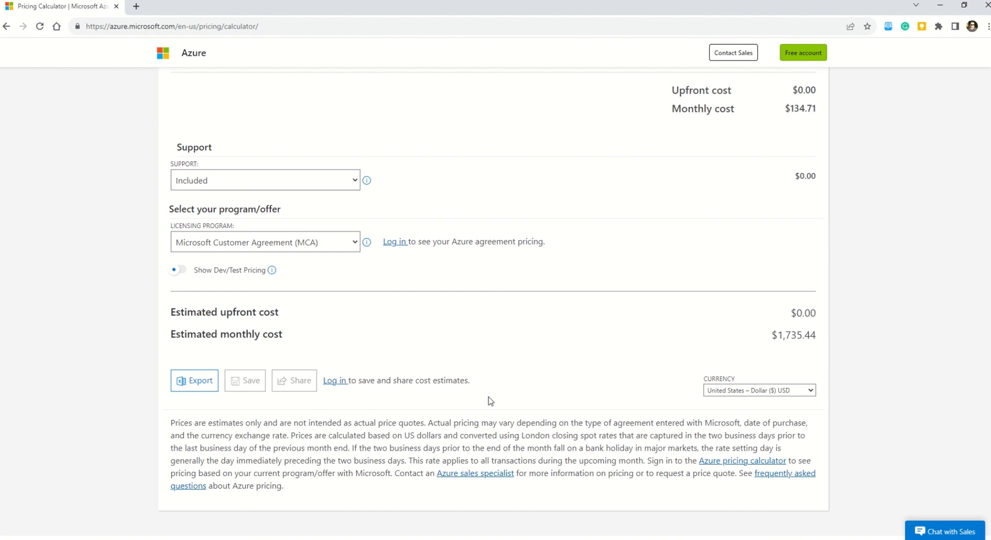
scroll(490, 401, up, 15)
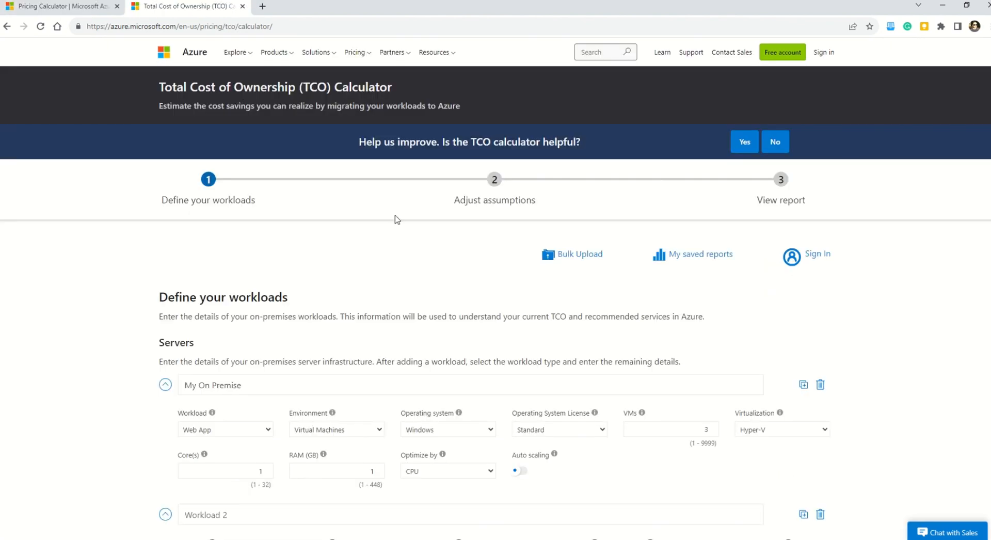
Enlarge the TCO Calculator page and read its three stages and the introduction to defining workloads.
drag(411, 93, 153, 93)
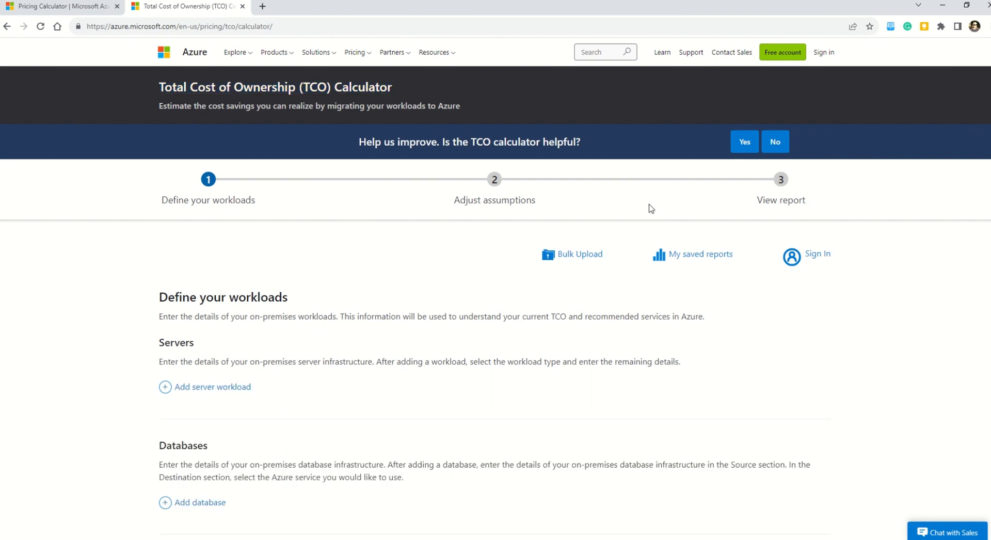
key(ctrl+plus)
key(ctrl+plus)
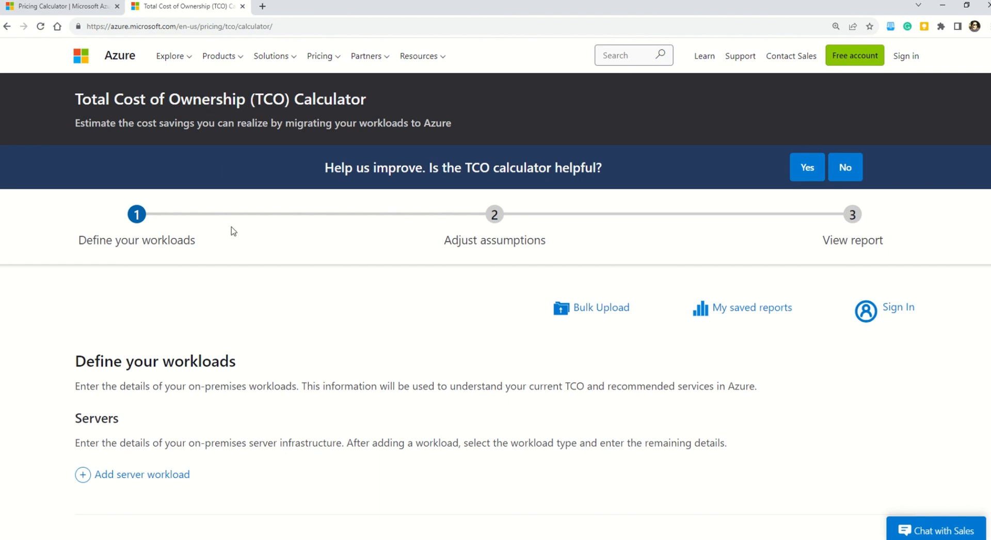
drag(197, 241, 75, 246)
drag(443, 241, 562, 245)
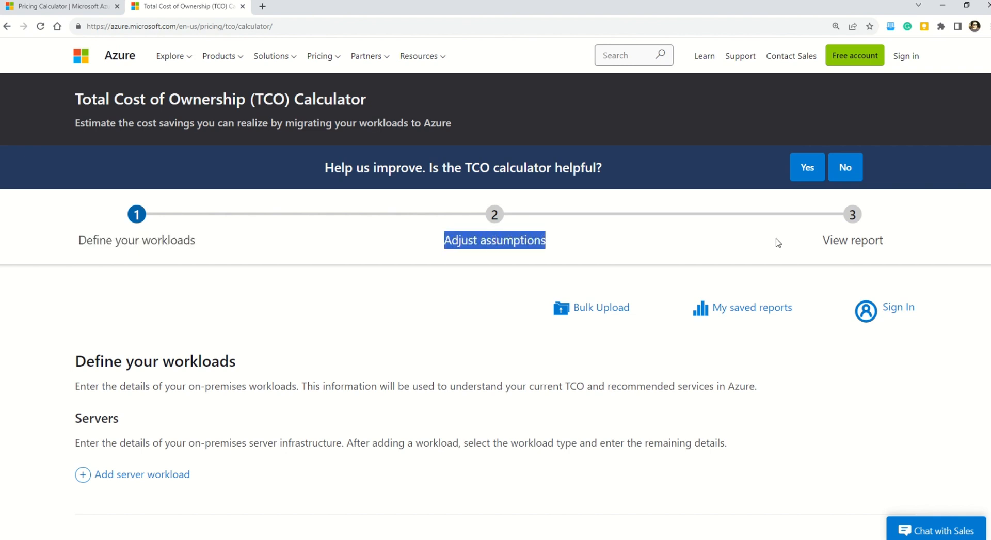
drag(829, 240, 885, 243)
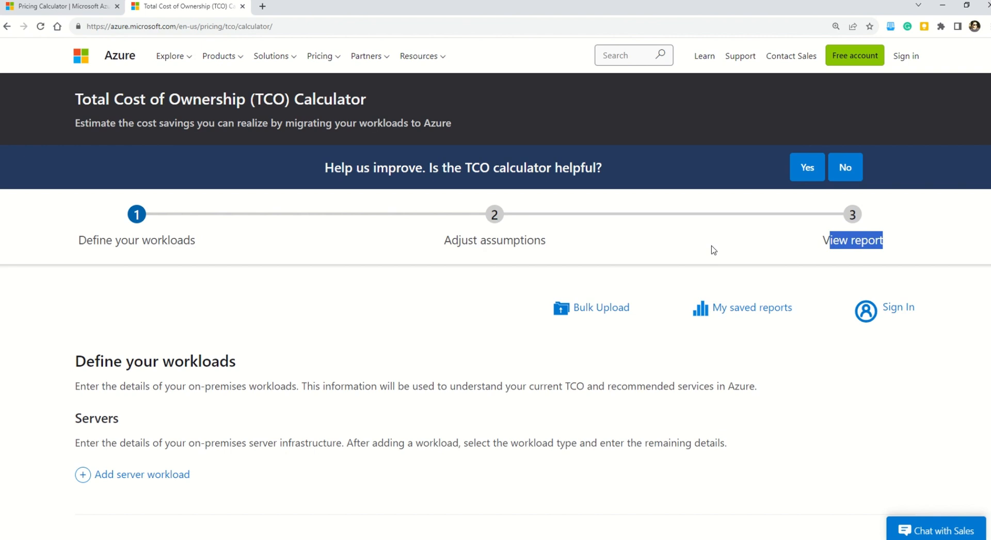
drag(253, 361, 754, 391)
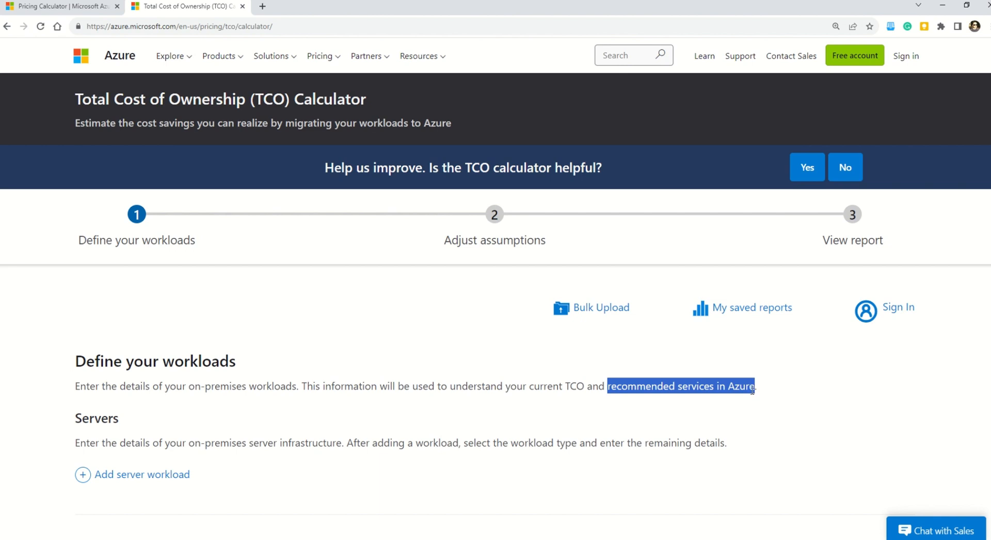
Add a server workload and name it myworkload.
click(82, 474)
scroll(421, 426, down, 2)
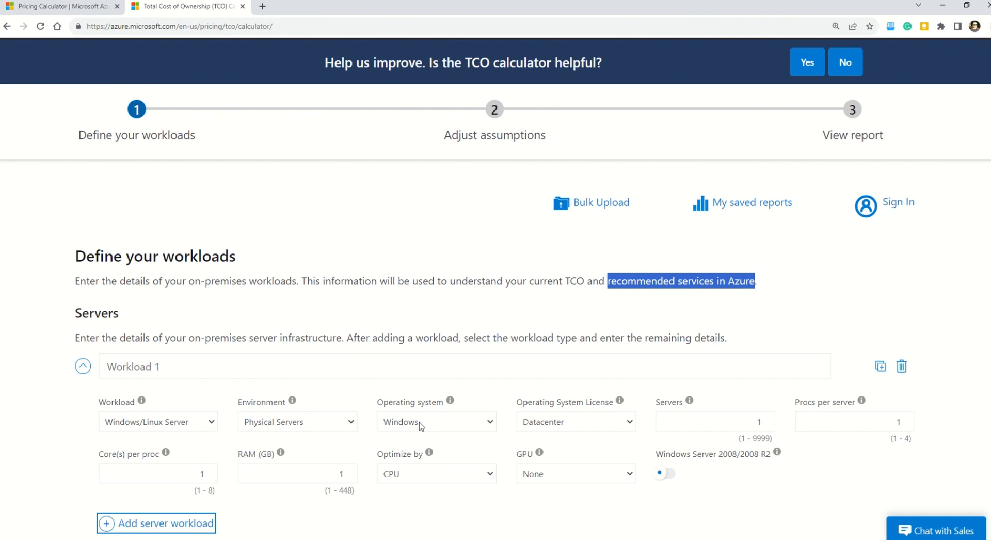
click(184, 366)
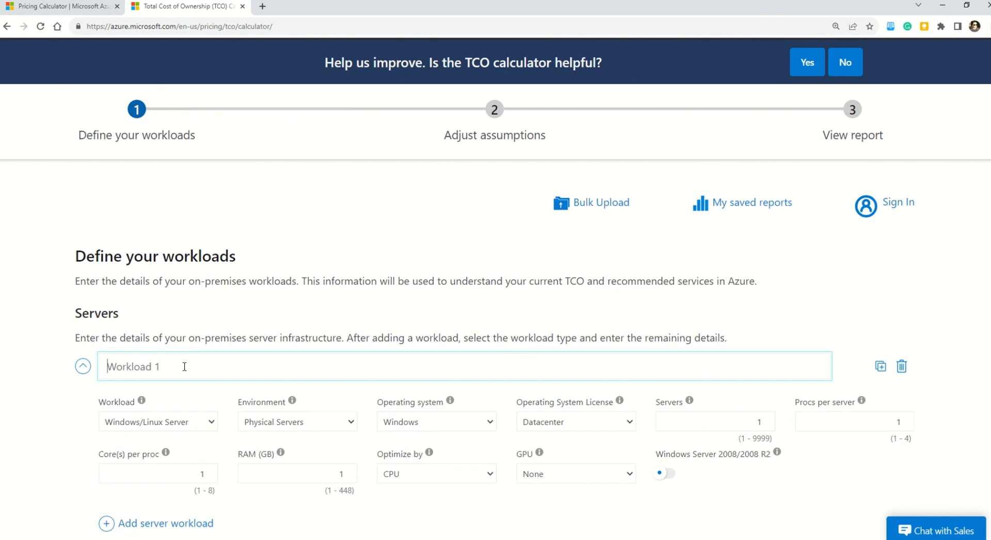
text(myworkload)
key(Tab)
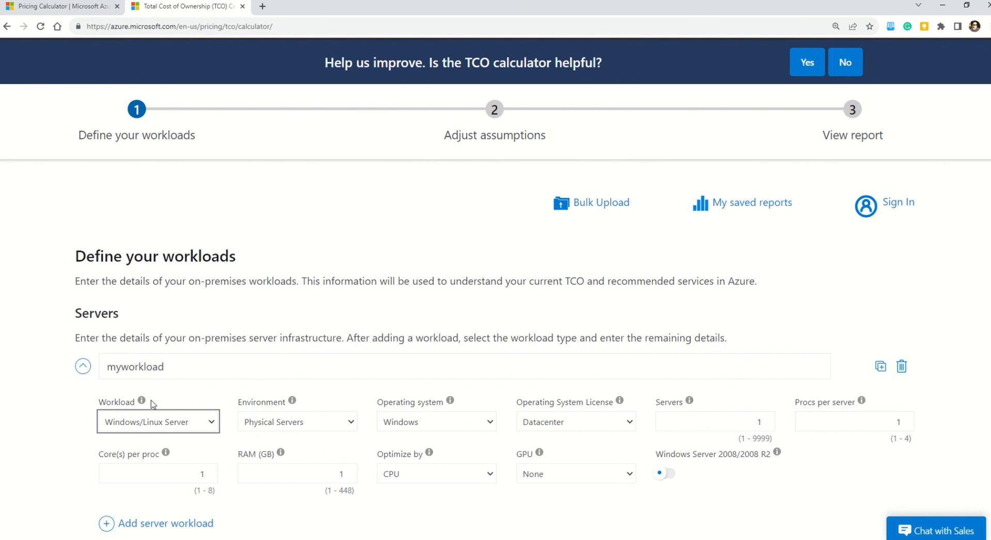
Set the myworkload server's workload type to Web App and its environment to Virtual Machines.
click(213, 427)
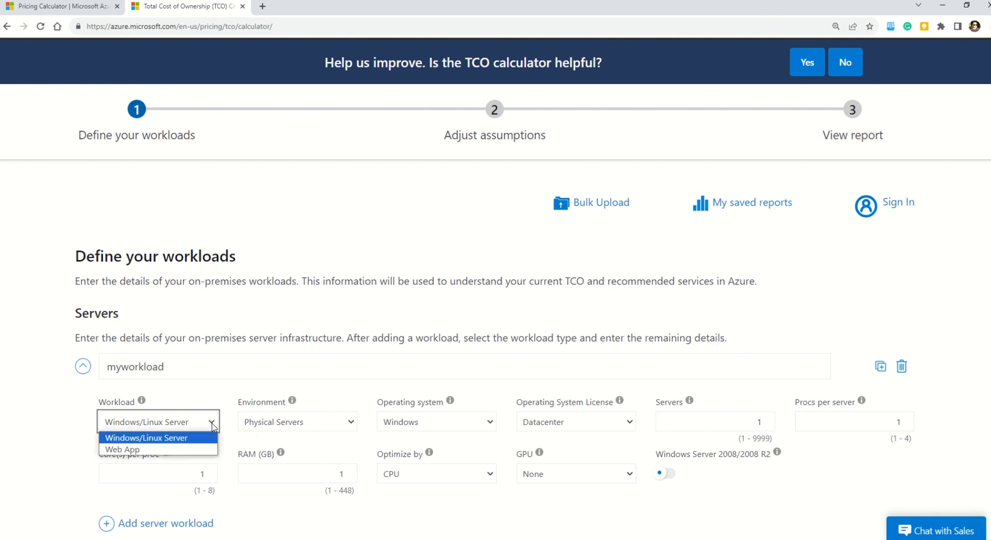
click(202, 450)
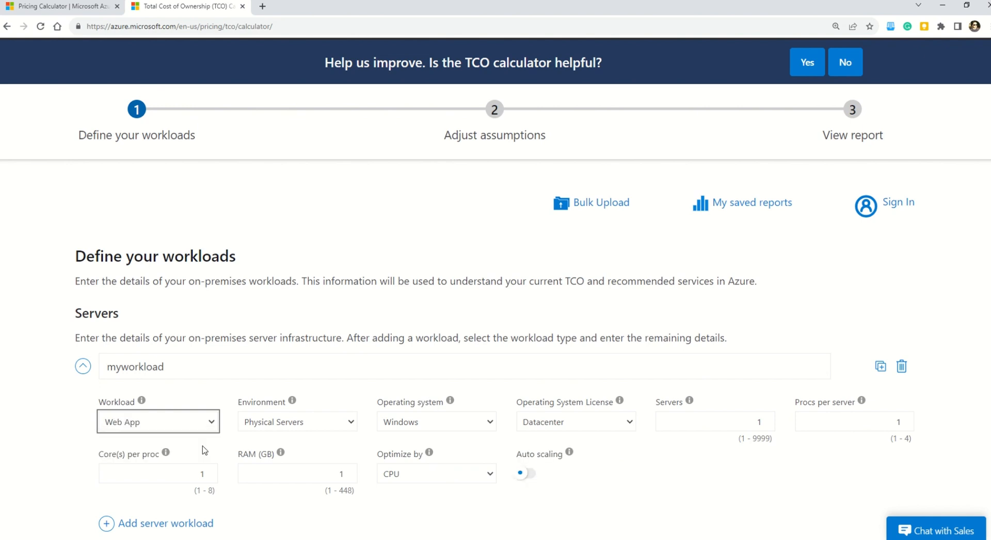
click(352, 424)
click(333, 449)
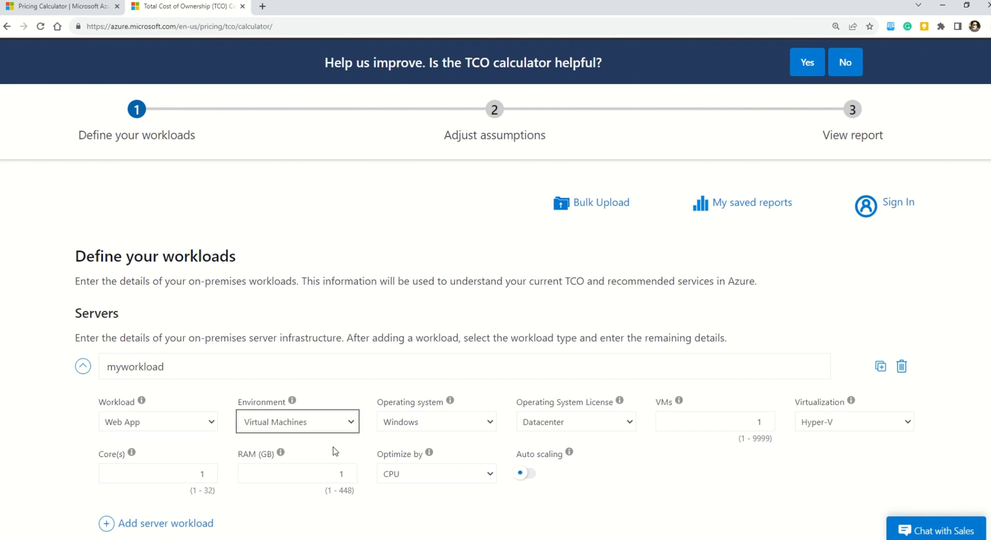
Keep Windows as the workload's operating system and set the operating system license to Standard.
click(491, 424)
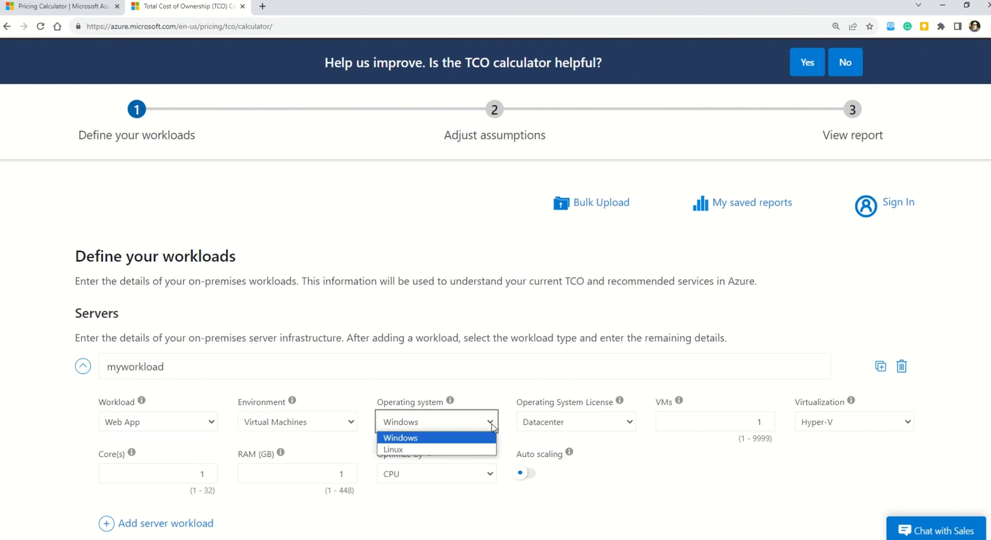
click(492, 424)
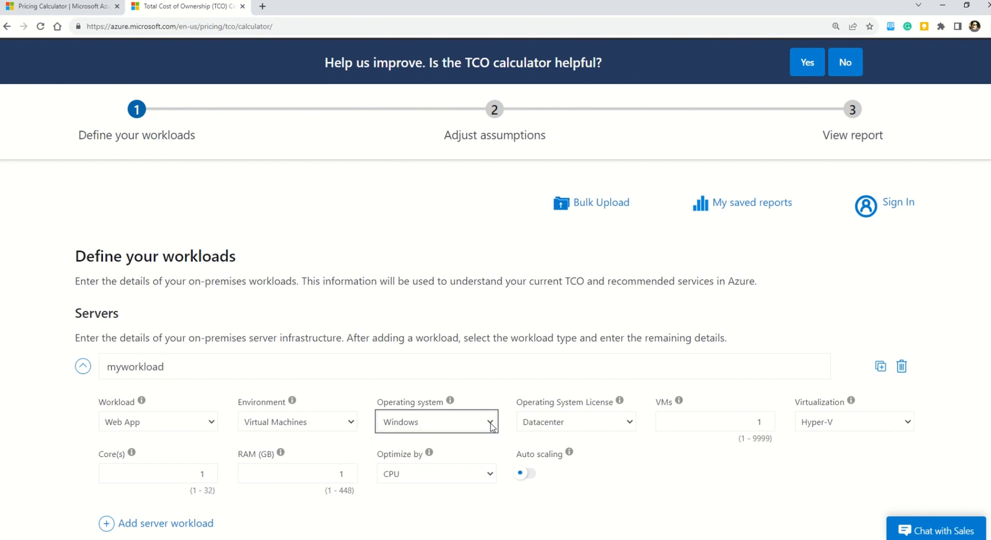
click(631, 425)
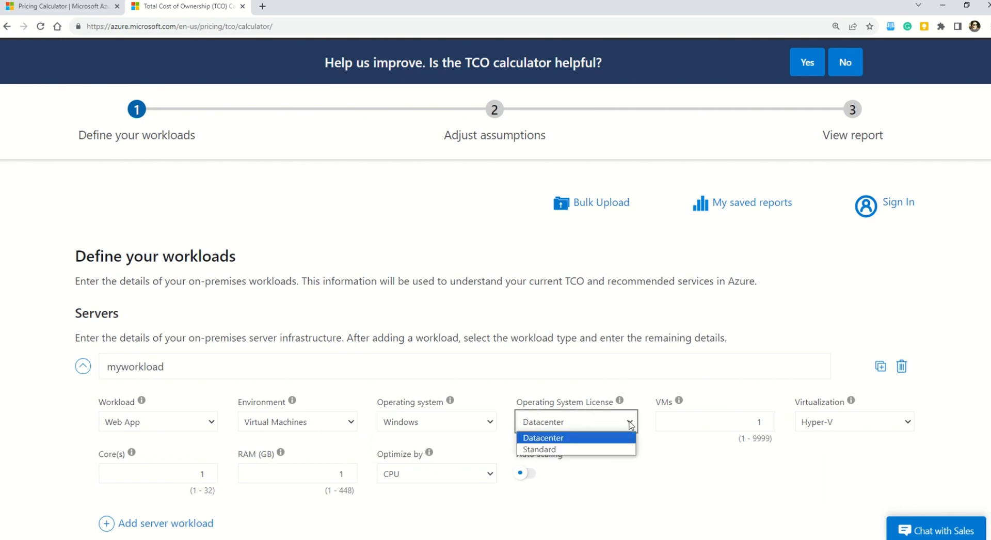
click(614, 451)
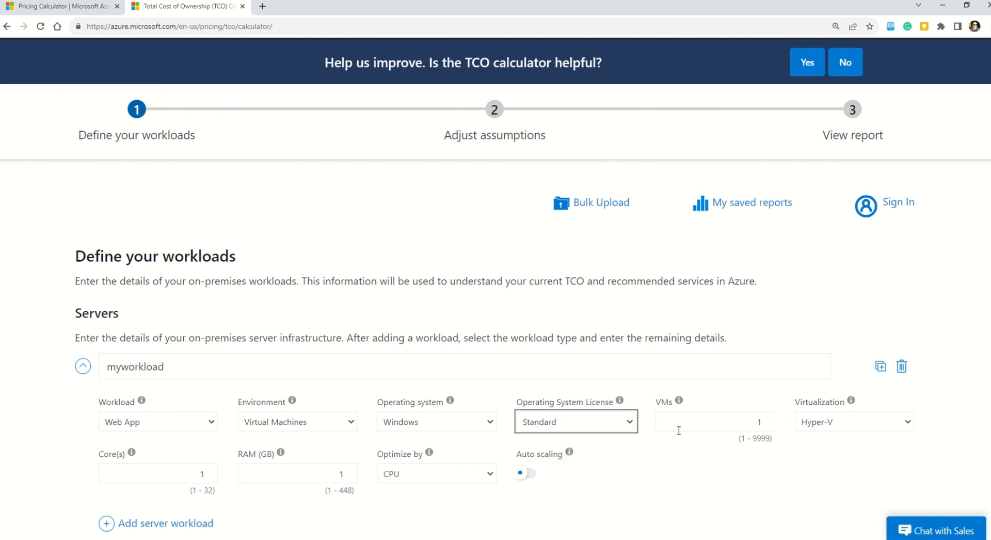
Set the workload's number of VMs to 5 and its virtualization to VMware.
click(767, 420)
click(767, 420)
click(767, 419)
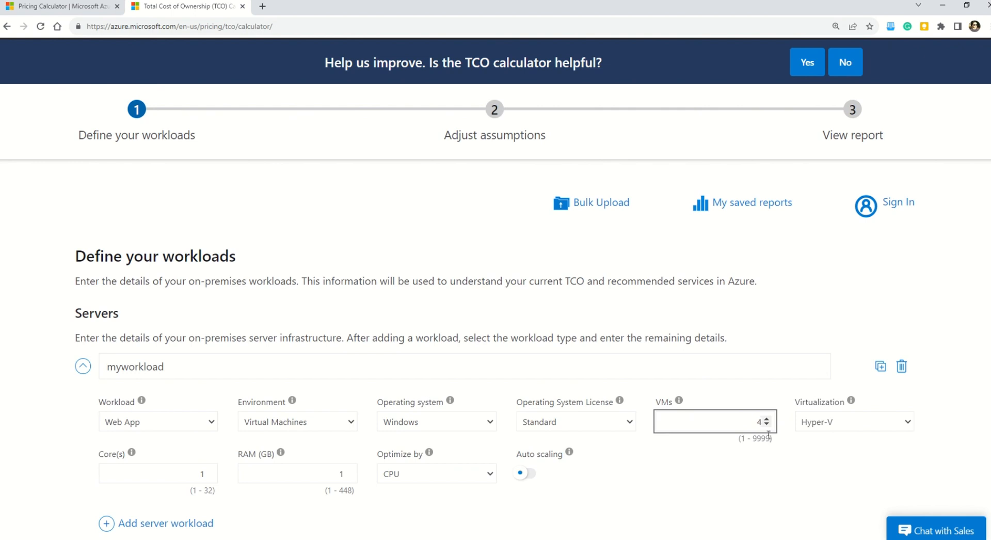
click(767, 419)
click(907, 425)
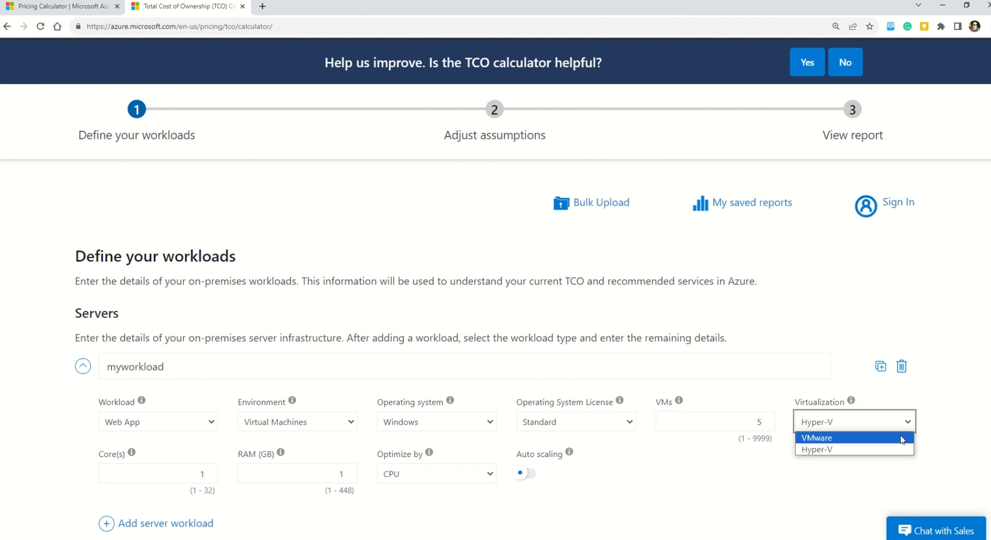
click(904, 438)
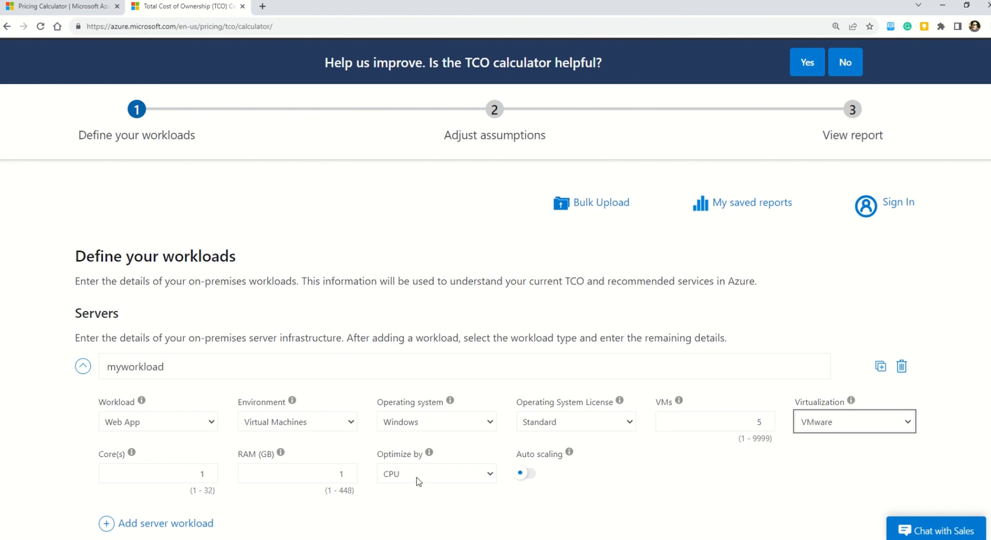
Keep myworkload optimized by CPU, and add a second server workload and delete it again.
click(460, 473)
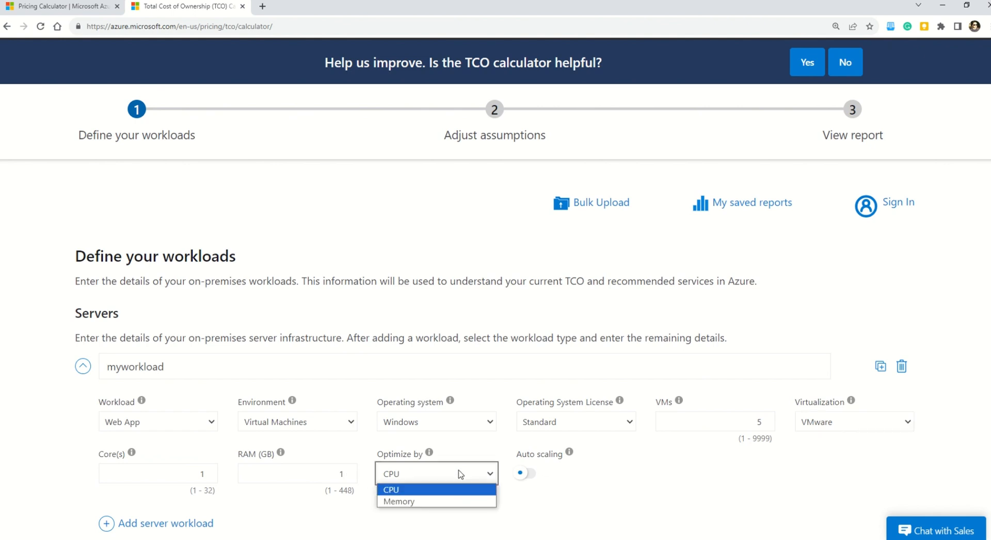
click(433, 493)
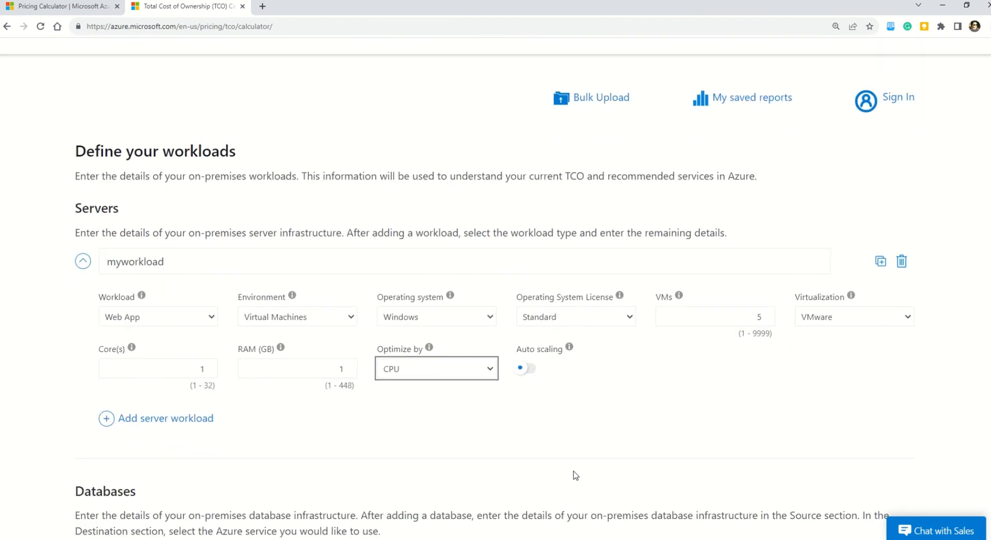
click(105, 471)
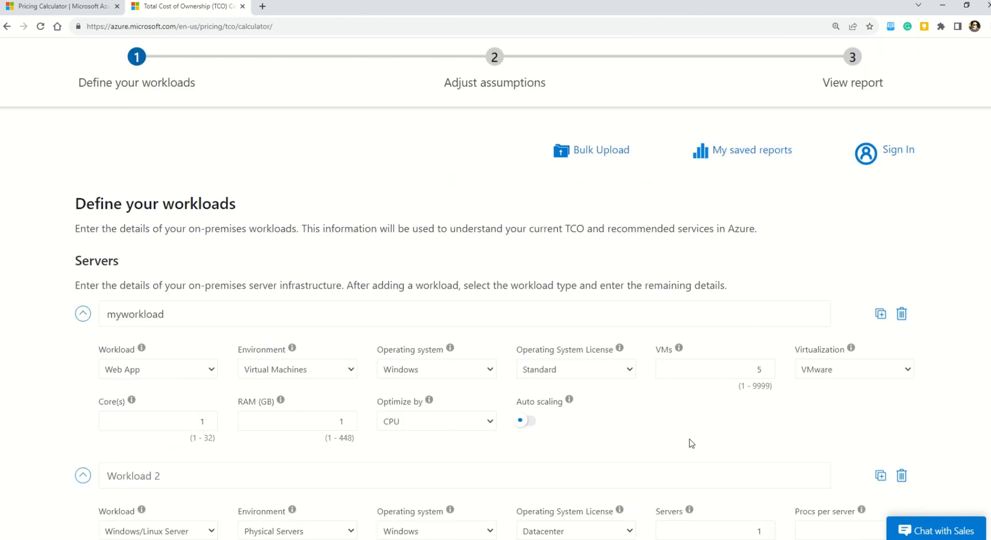
click(901, 476)
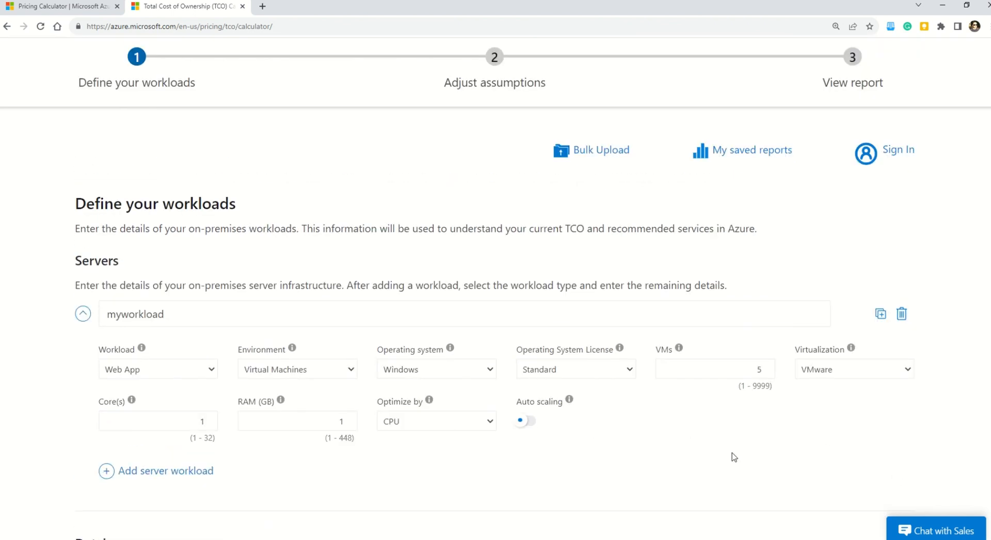
Add a database and set its source license to Standard and its environment to Virtual Machines.
scroll(715, 458, down, 3)
scroll(715, 459, down, 2)
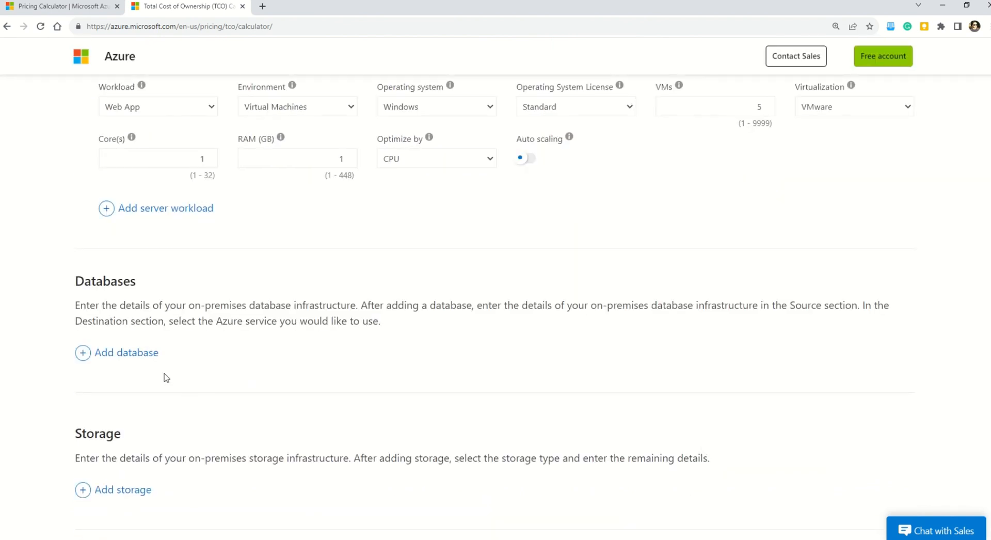
click(83, 354)
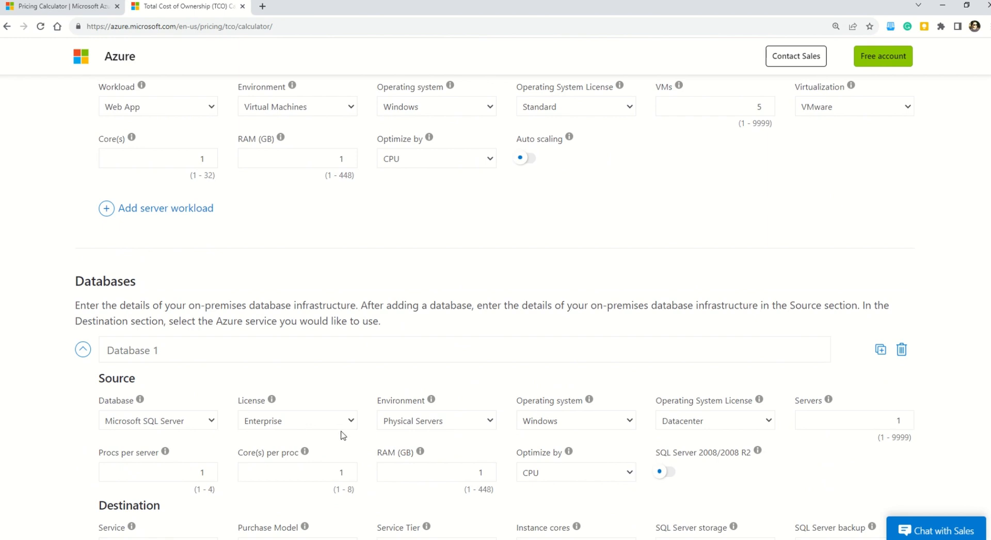
click(354, 424)
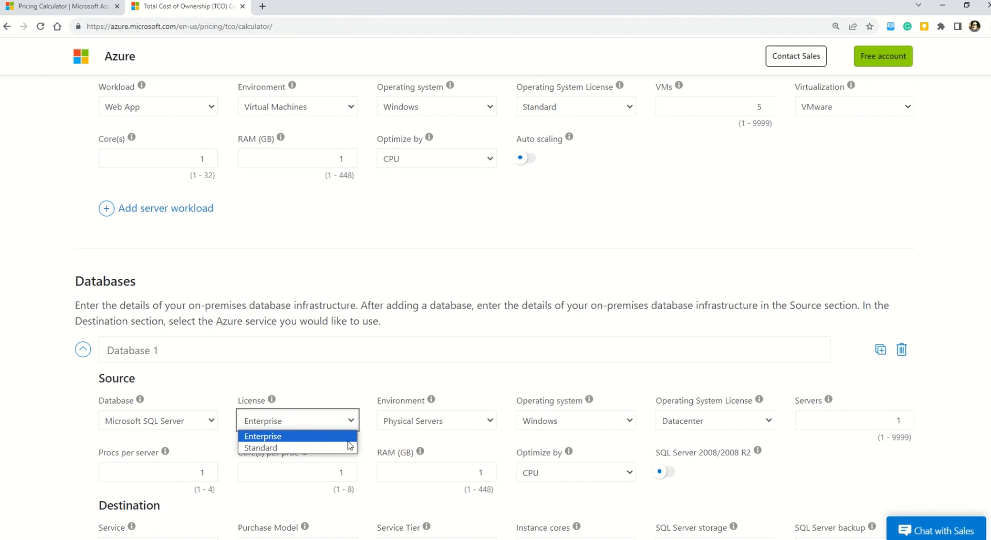
click(343, 448)
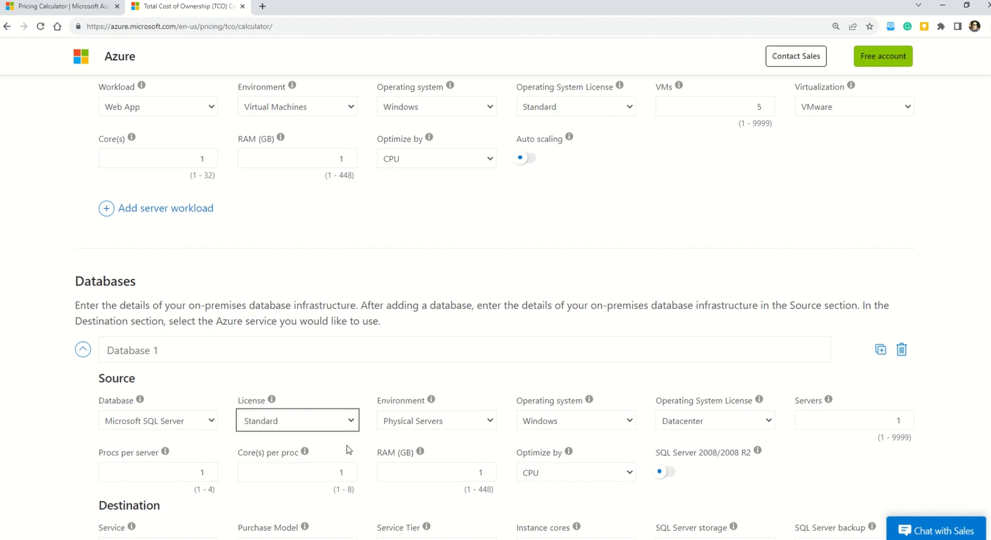
click(491, 424)
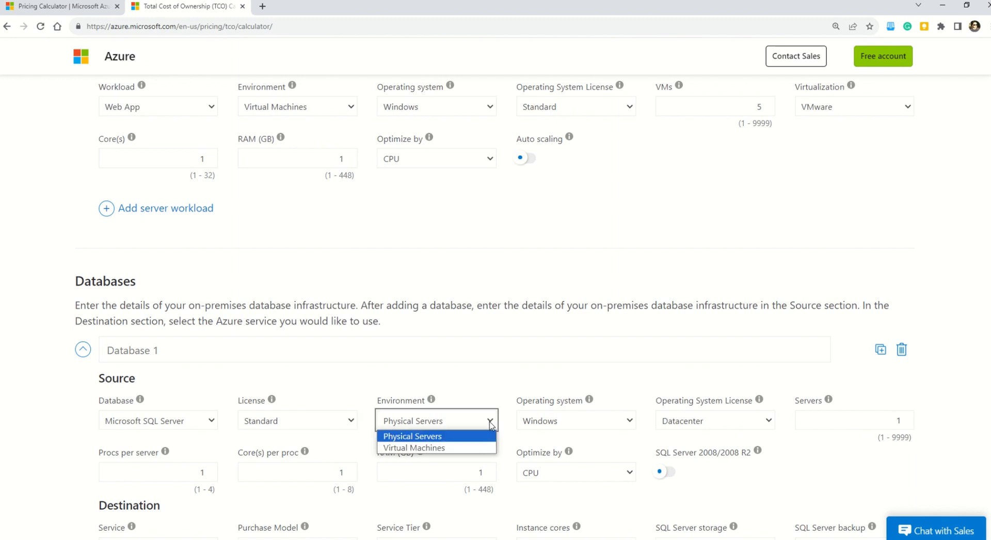
click(470, 449)
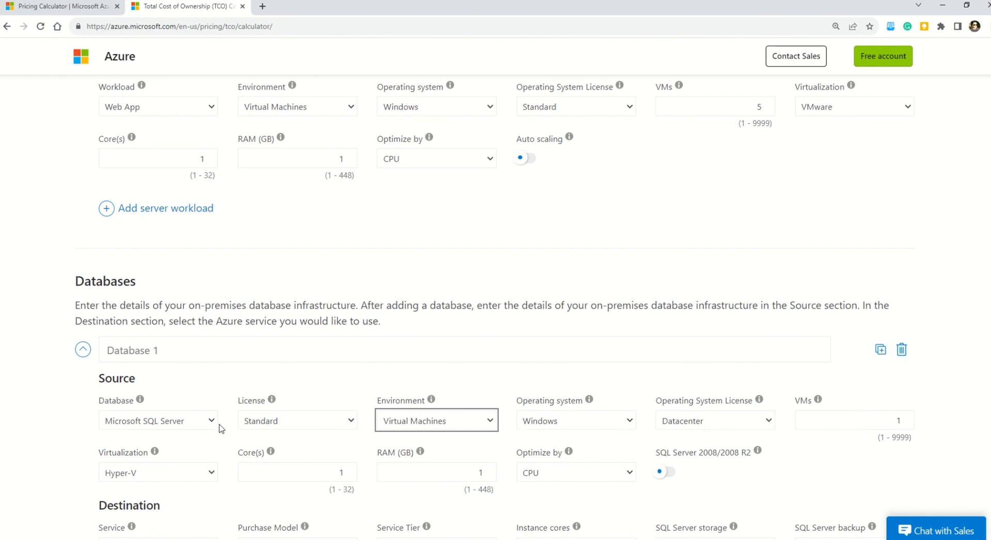
Set the database's destination service to SQL Server VM.
scroll(217, 438, down, 1)
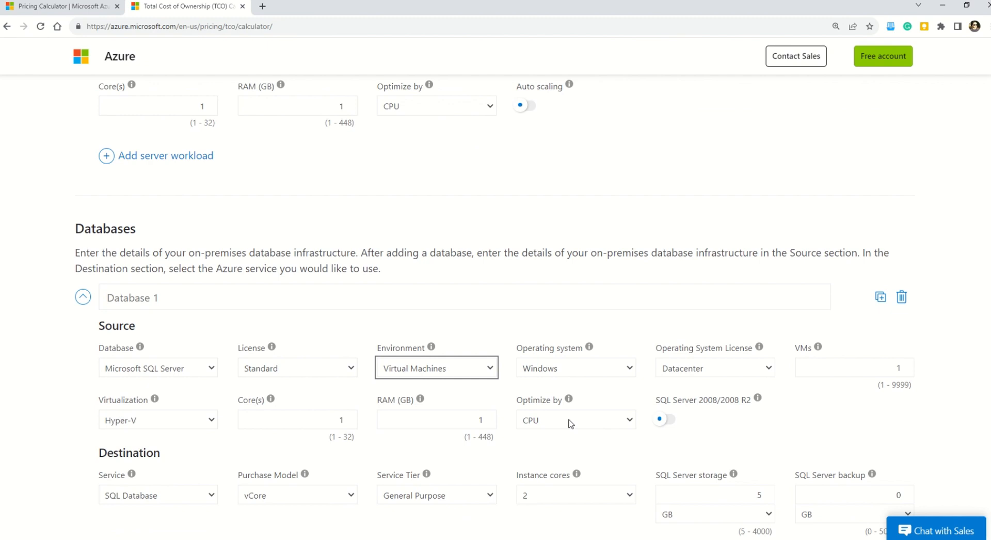
scroll(212, 459, down, 2)
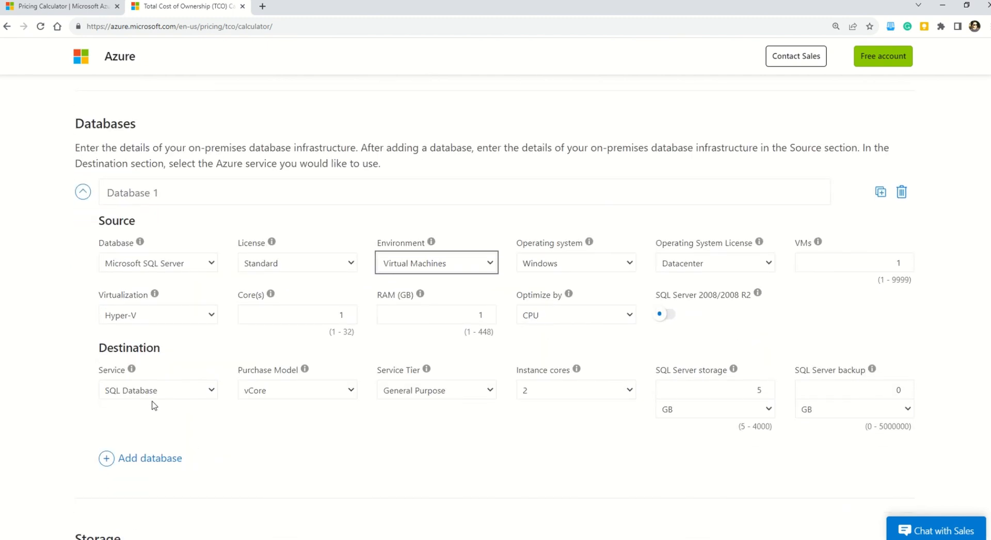
click(212, 391)
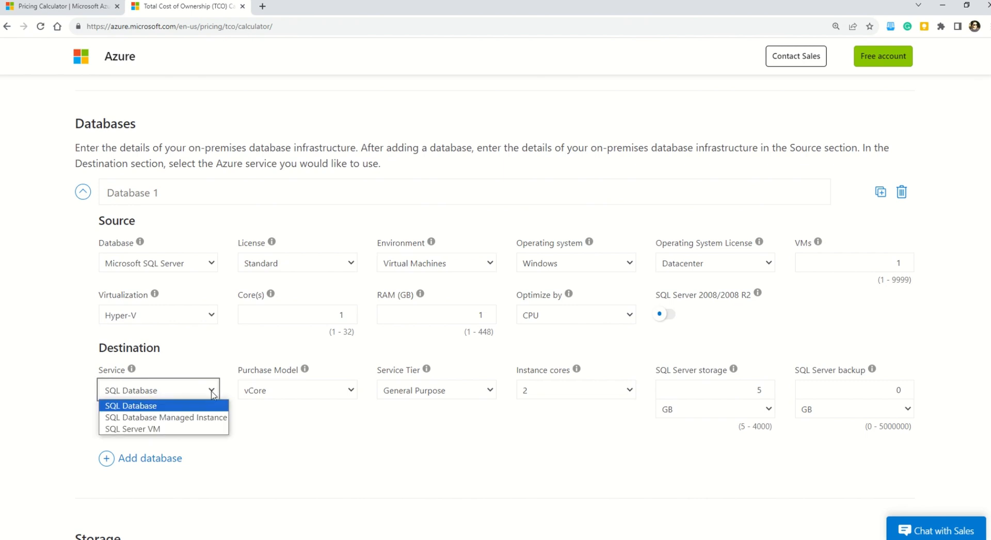
click(172, 429)
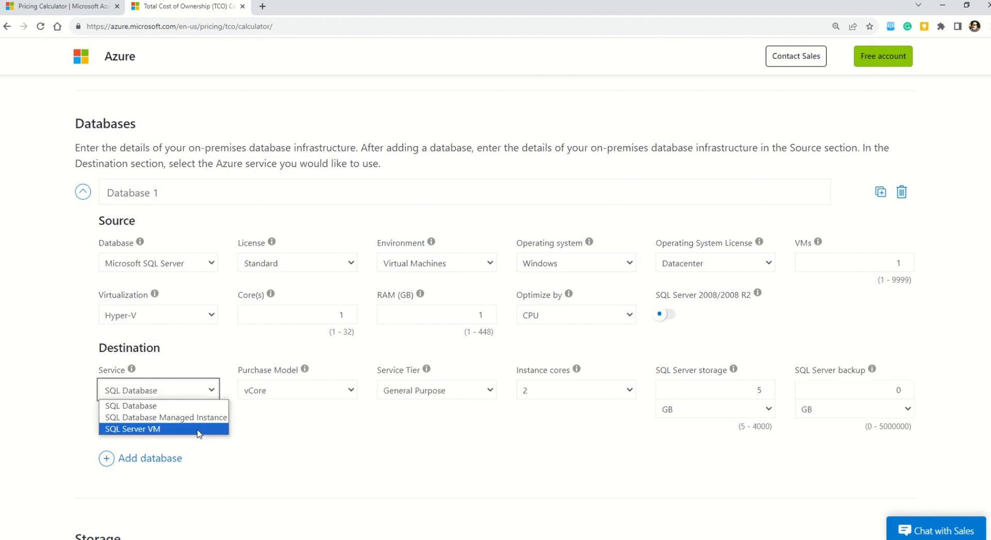
click(198, 434)
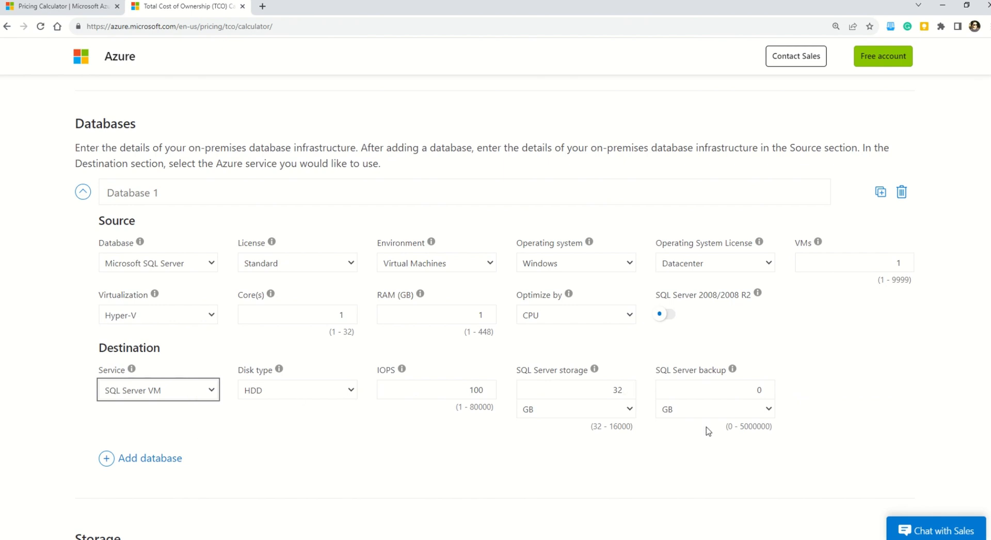
Set the database's destination service to SQL Database and keep the General Purpose service tier.
click(212, 391)
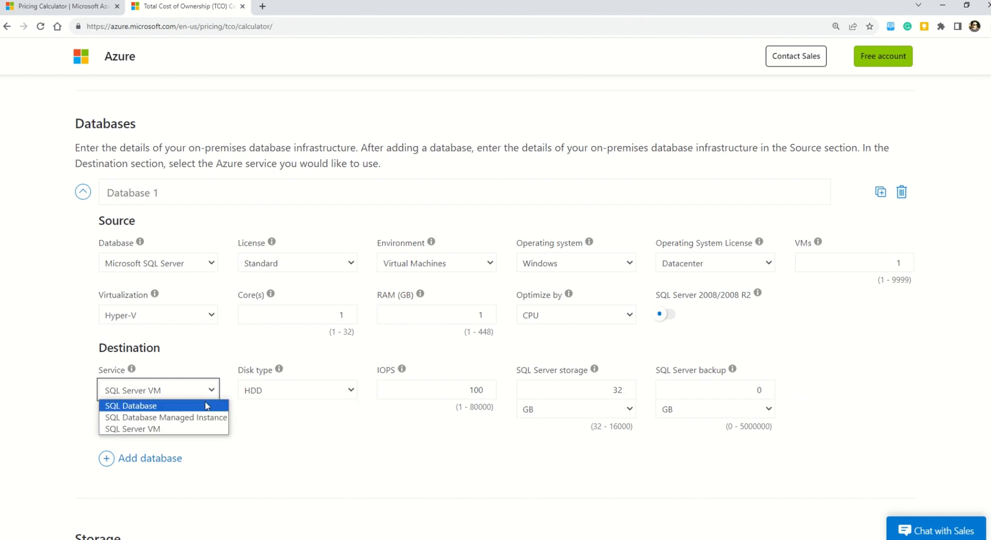
click(206, 405)
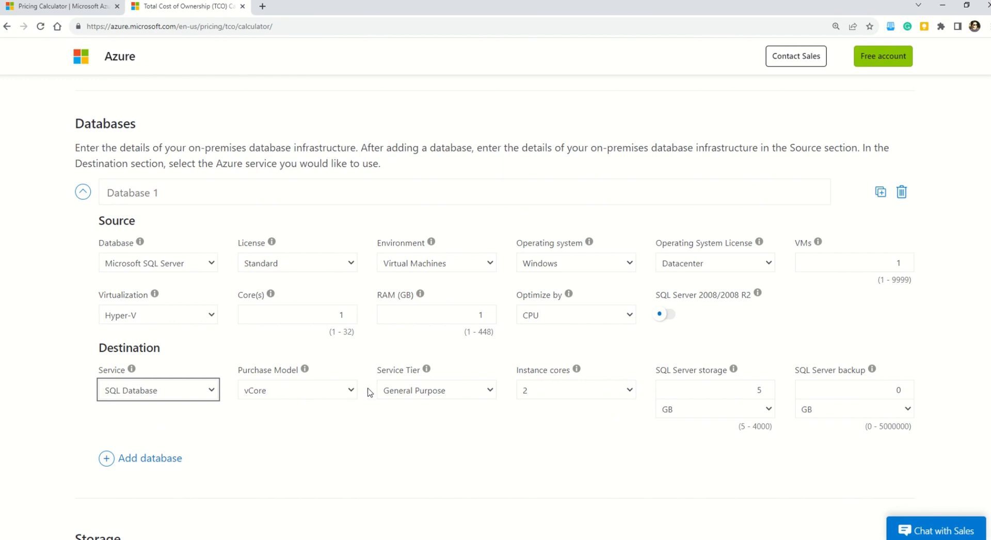
click(492, 392)
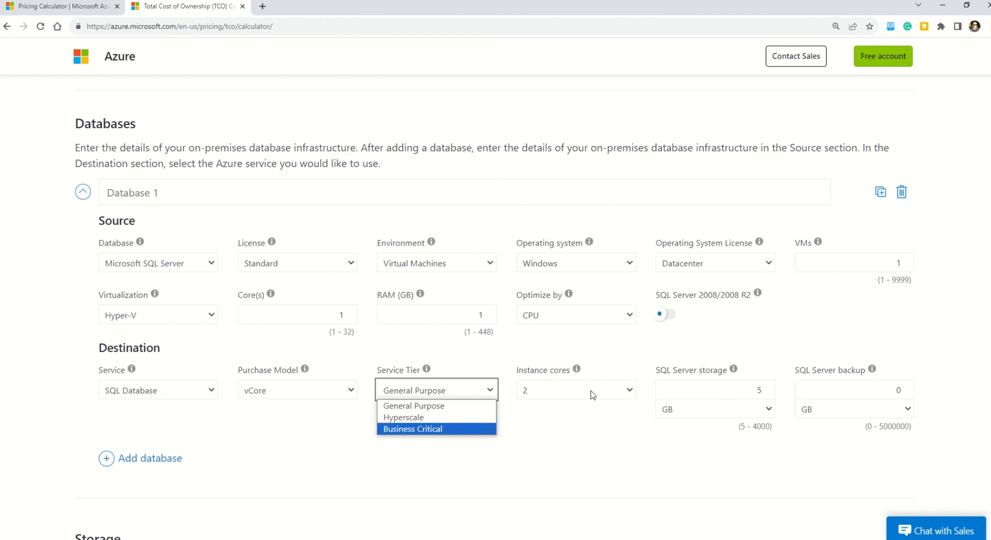
click(634, 424)
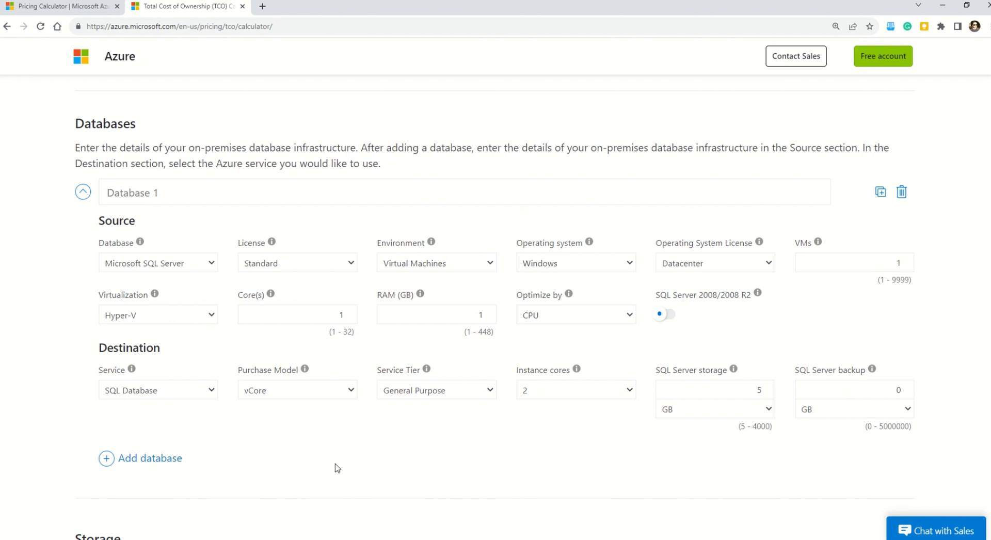
Add a storage entry and set its storage type to Blob.
scroll(266, 487, down, 4)
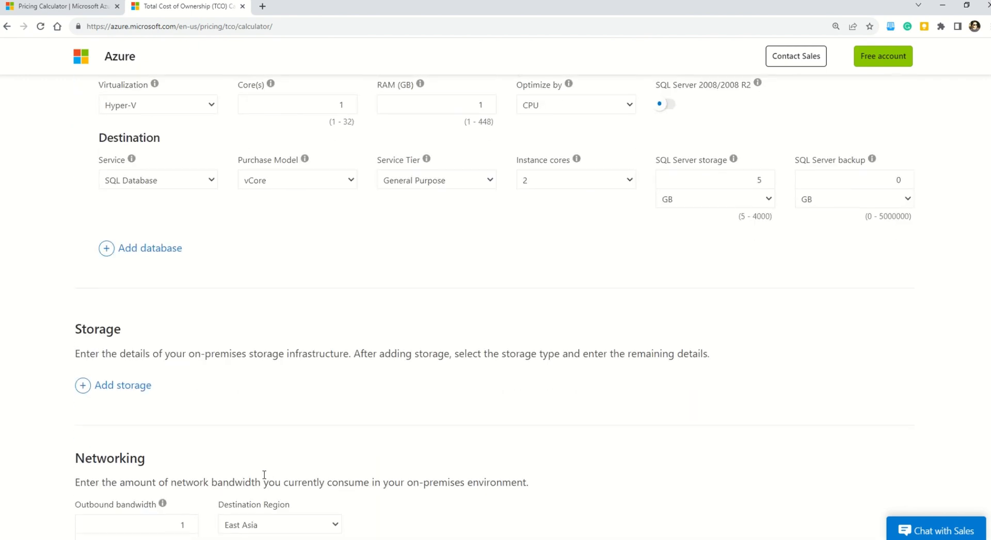
click(83, 385)
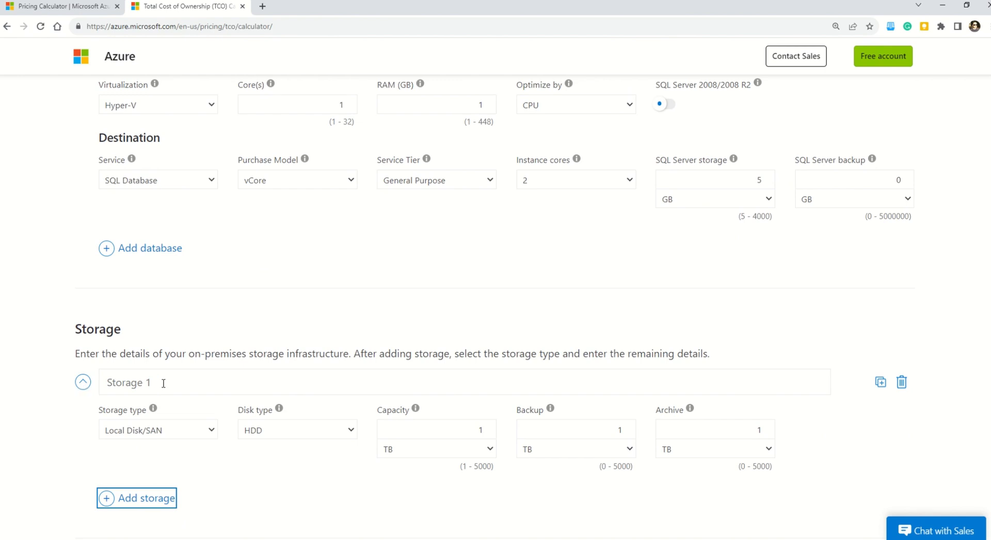
click(215, 435)
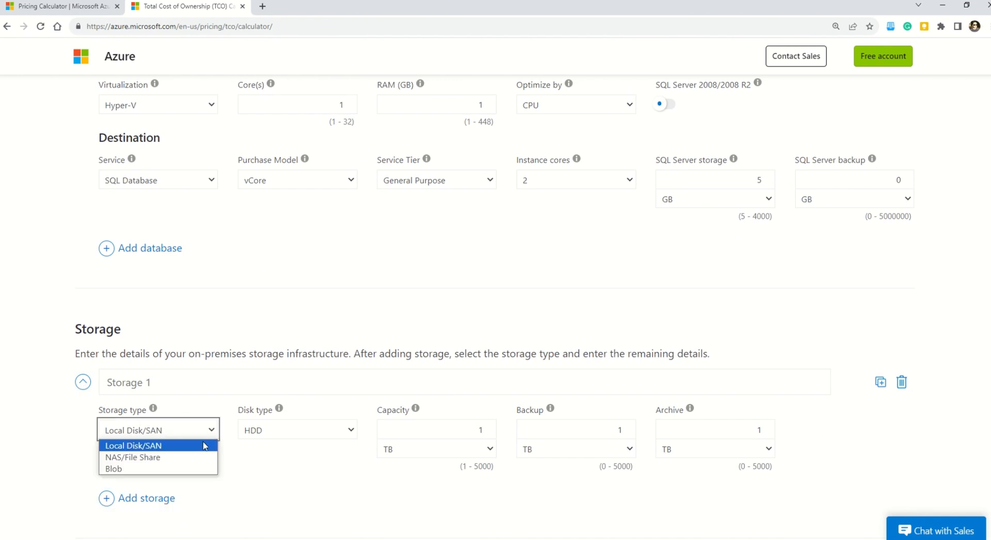
click(189, 470)
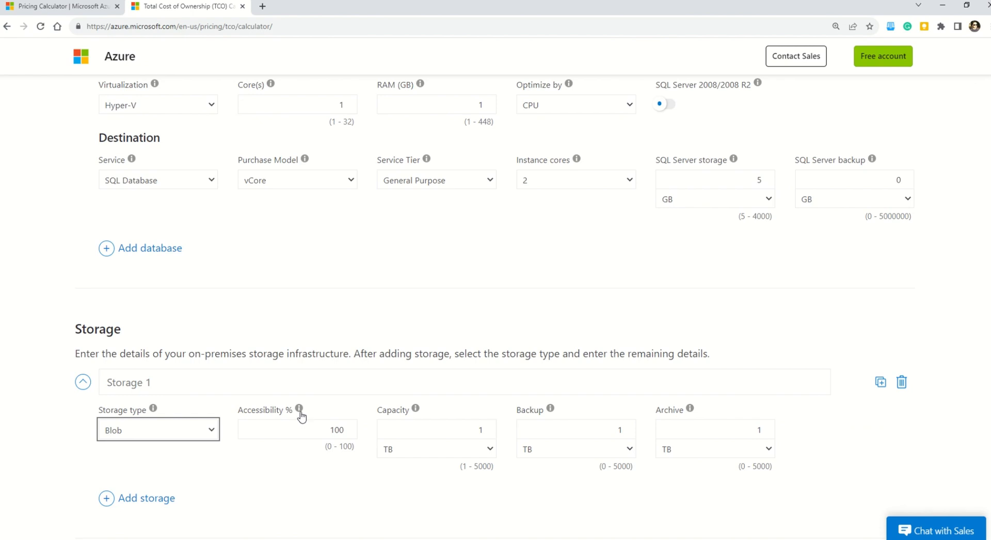
Keep the default networking settings and continue to the Adjust assumptions stage.
scroll(435, 452, down, 1)
scroll(436, 452, down, 5)
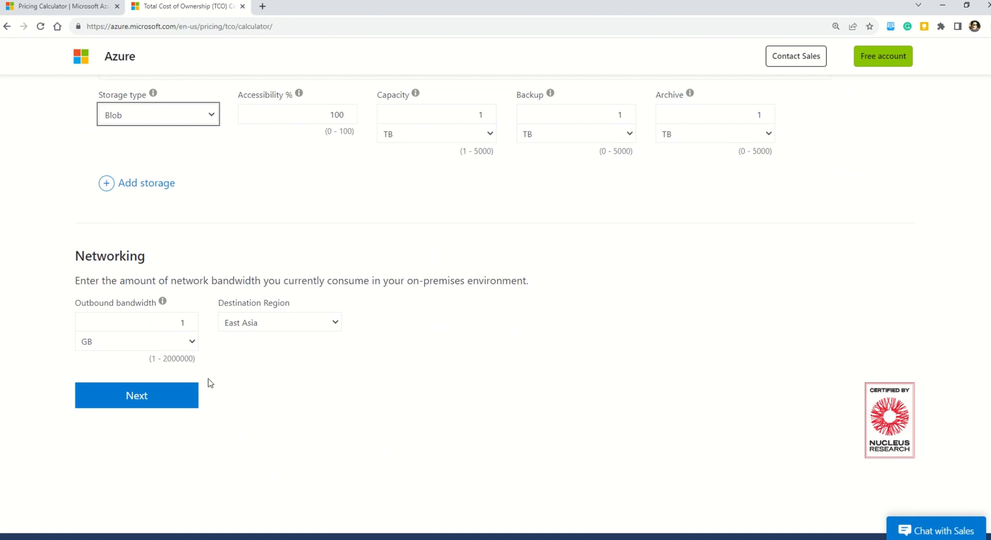
click(176, 399)
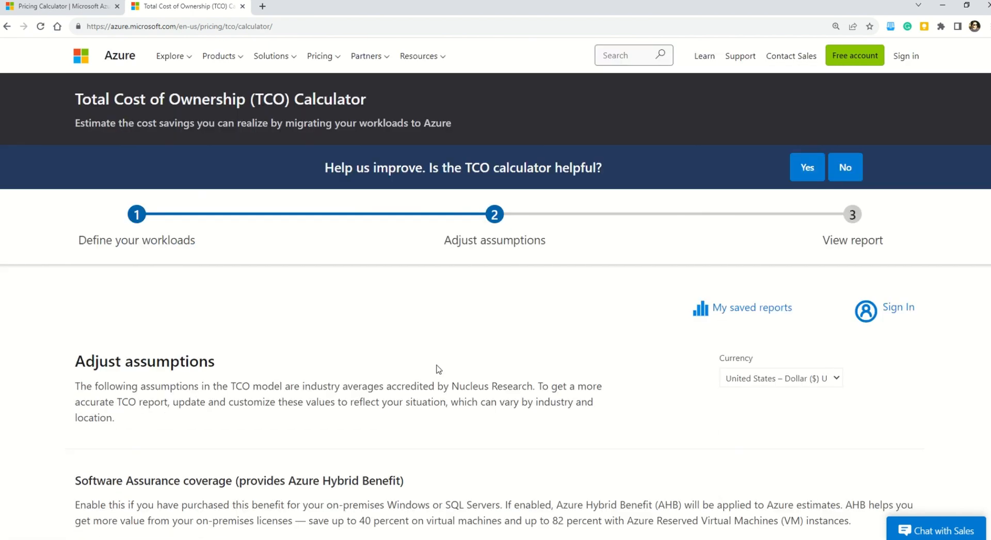
Read the introduction to the TCO assumptions and the Software Assurance coverage section on Azure Hybrid Benefit.
drag(443, 244, 546, 245)
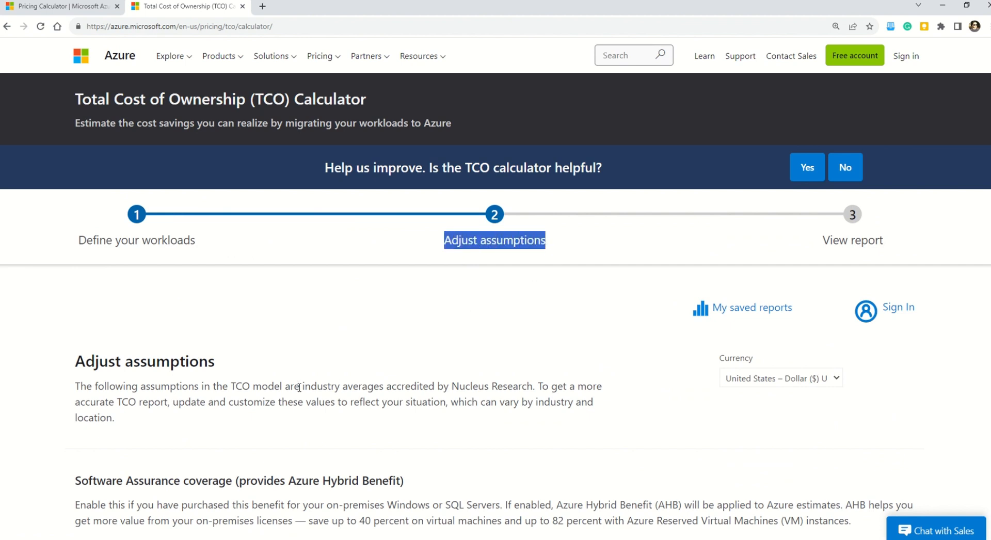
scroll(288, 388, down, 2)
drag(136, 282, 585, 281)
drag(85, 297, 265, 298)
drag(361, 298, 581, 297)
scroll(300, 367, down, 2)
click(321, 347)
drag(106, 267, 402, 272)
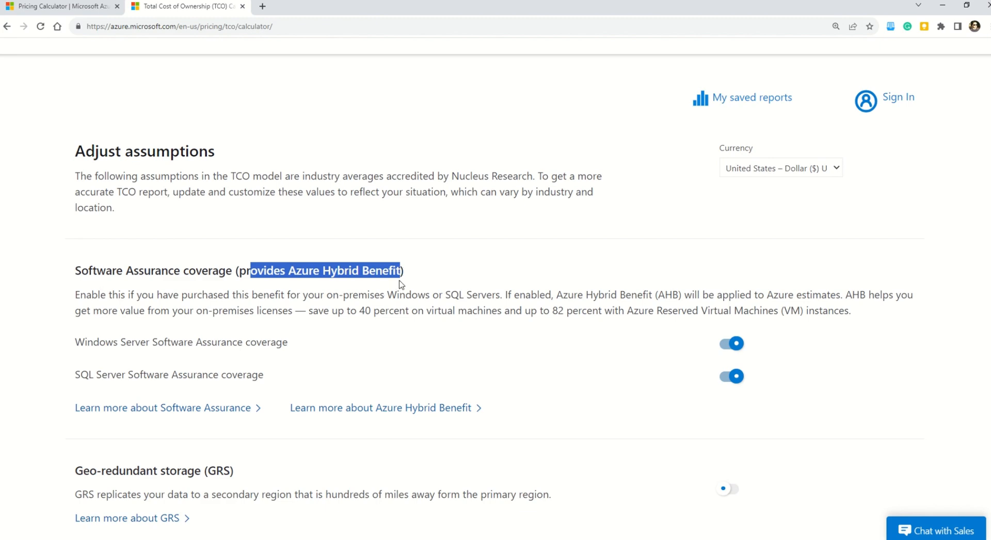
Examine the assumptions for geo-redundant storage, virtual machines, electricity, storage and IT labor costs.
scroll(401, 284, down, 2)
scroll(400, 284, down, 2)
drag(134, 261, 231, 261)
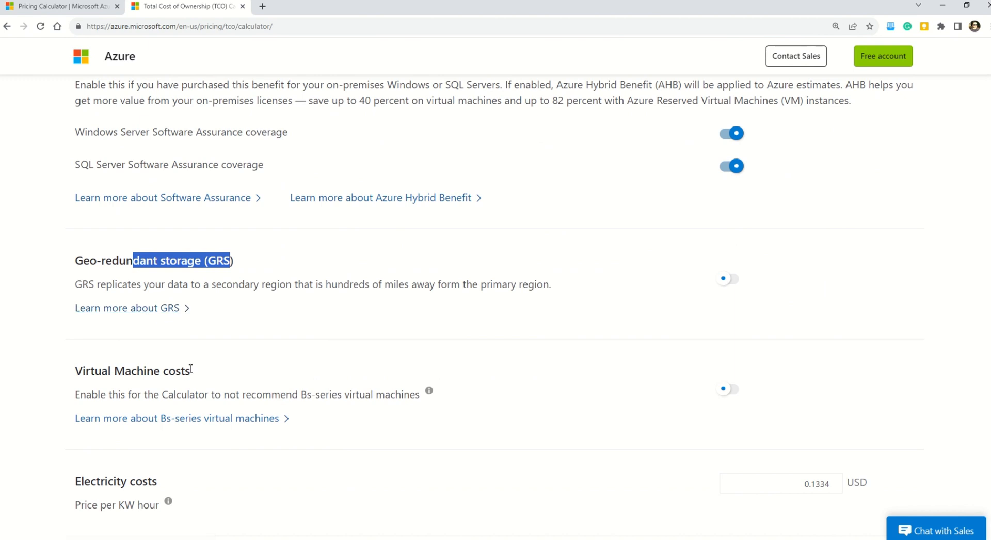
scroll(194, 368, down, 1)
scroll(211, 382, down, 3)
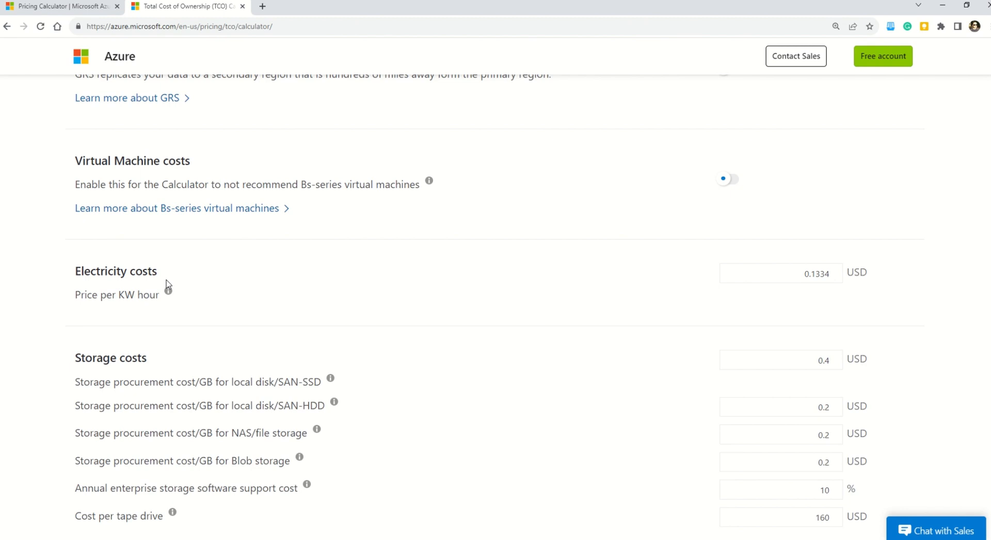
scroll(190, 327, down, 4)
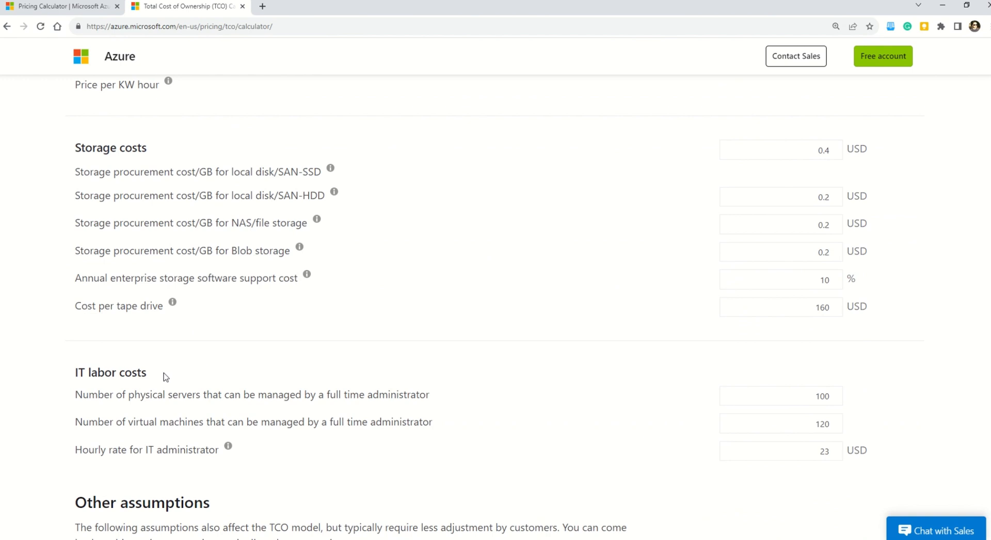
scroll(165, 377, down, 4)
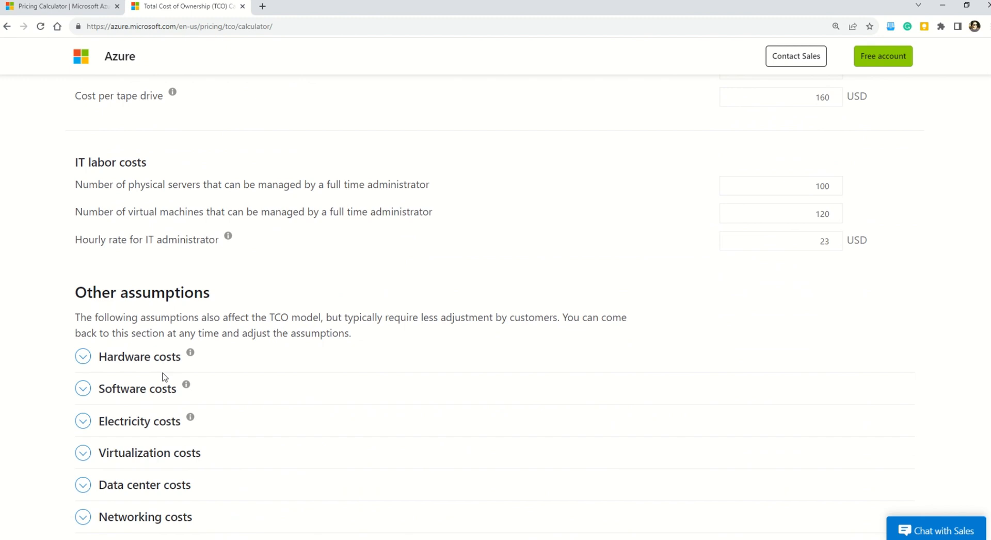
scroll(143, 383, down, 1)
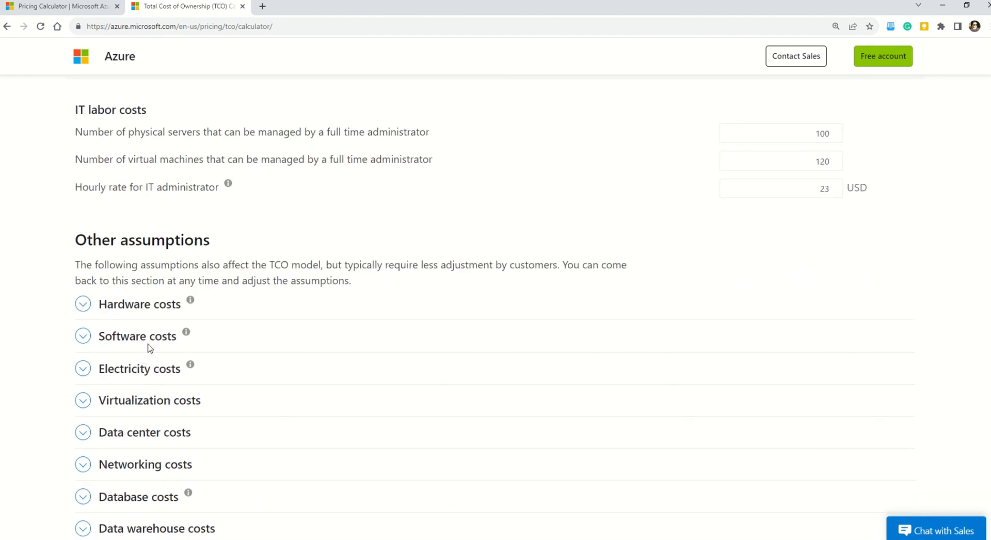
Keep the cost categories under Other assumptions at their defaults and generate the TCO report.
scroll(171, 395, down, 1)
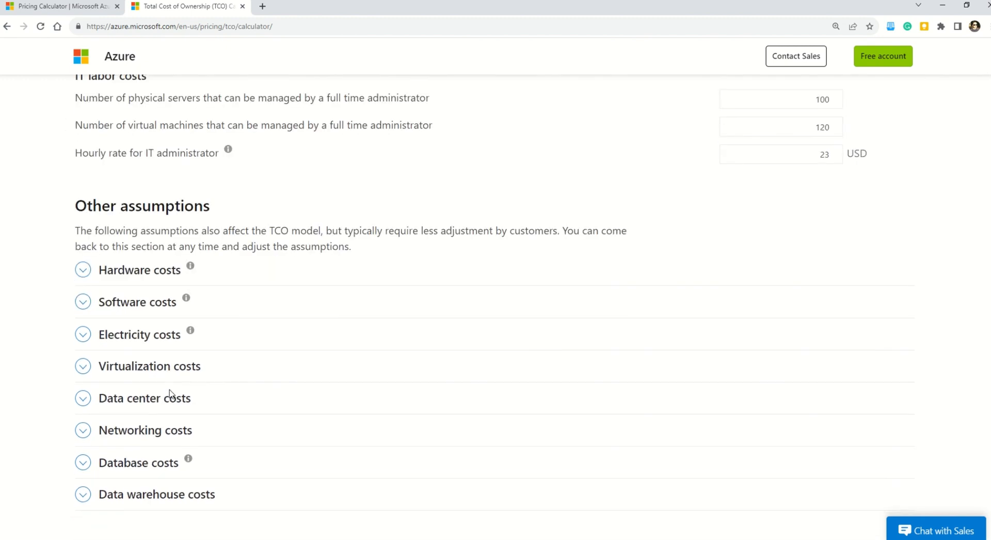
scroll(170, 393, down, 1)
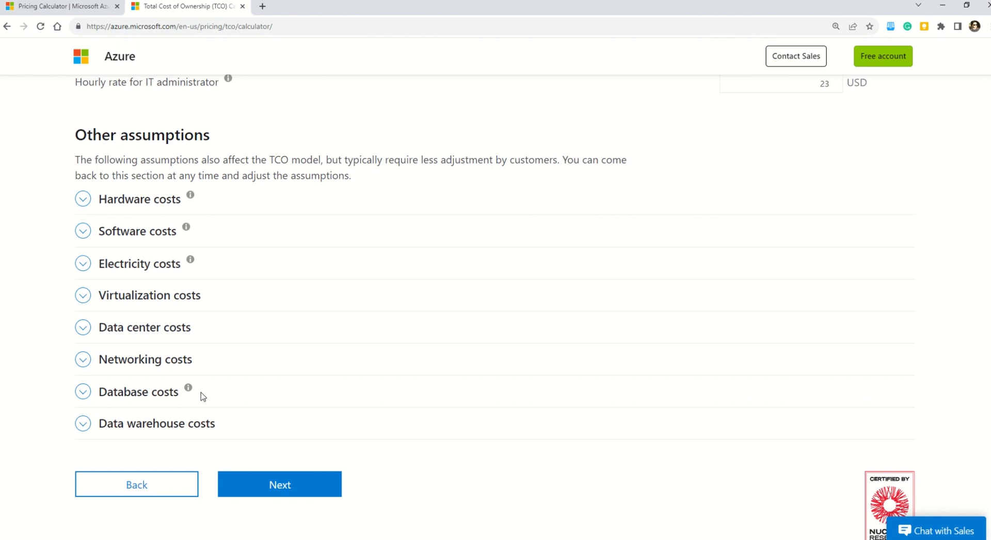
click(287, 485)
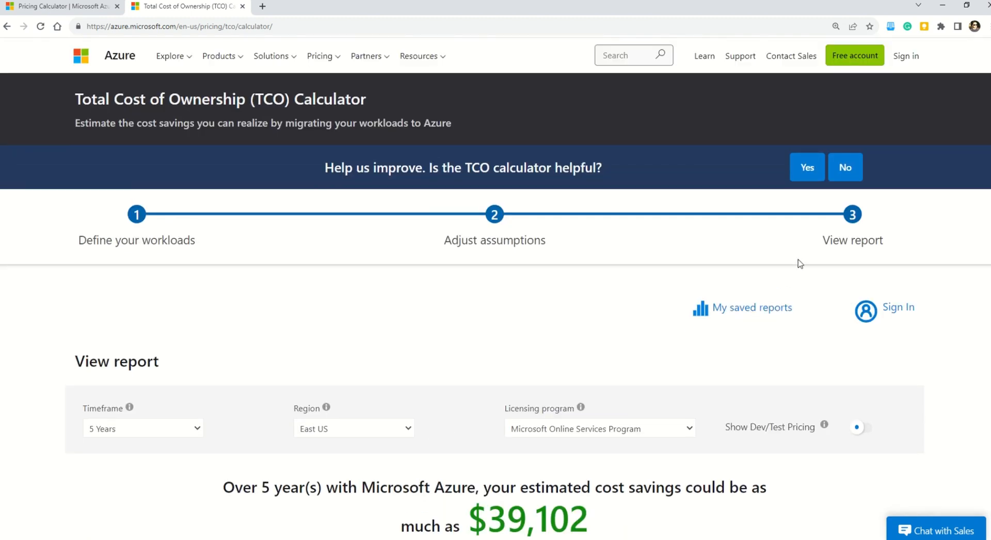
Read the estimated five-year savings figure and the chart of total on-premises versus Azure cost over time.
scroll(709, 376, down, 3)
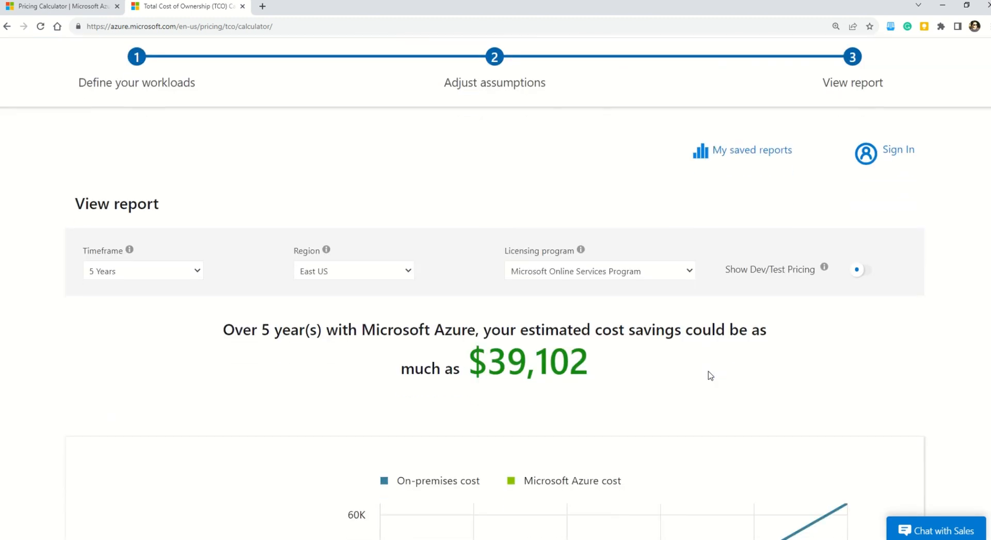
drag(242, 331, 522, 330)
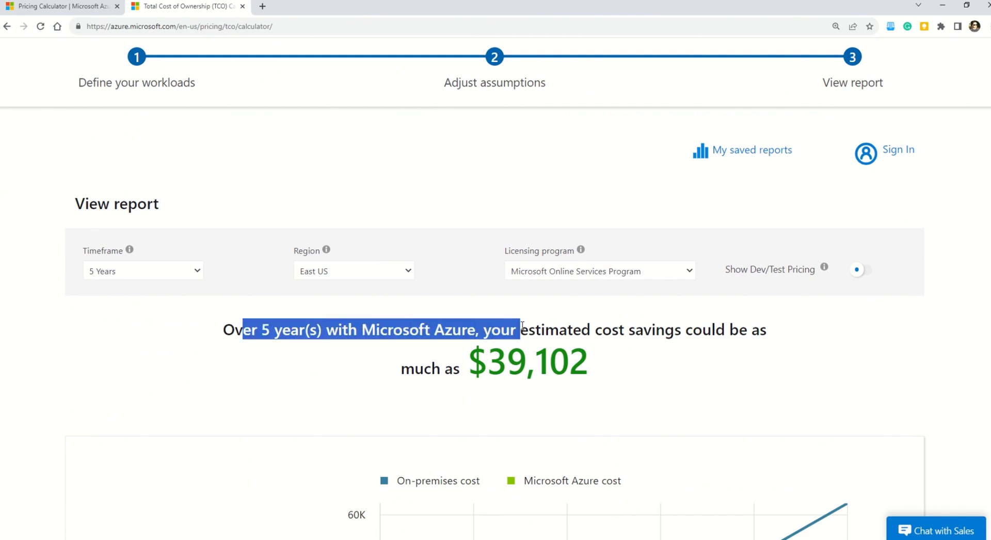
click(517, 343)
drag(496, 360, 592, 366)
scroll(593, 365, down, 5)
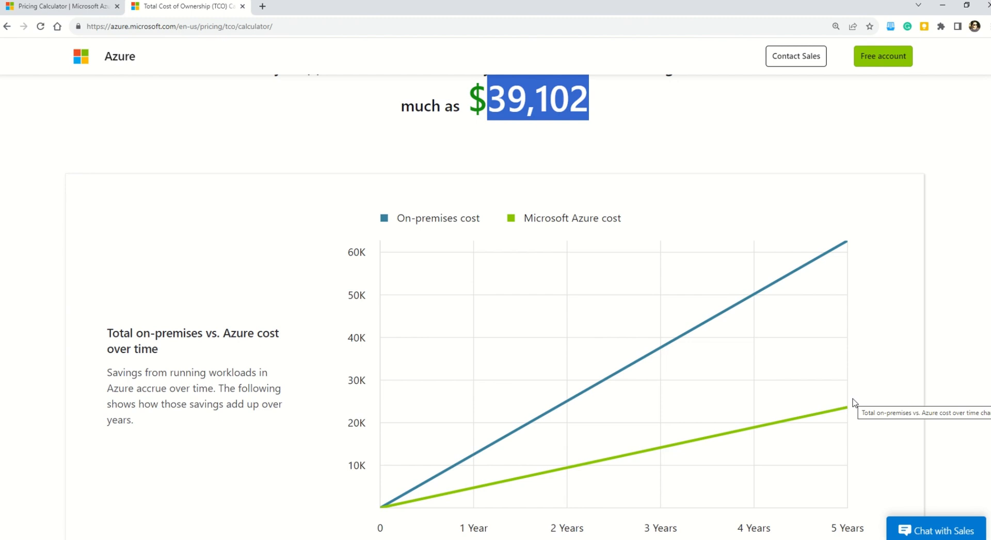
scroll(855, 403, down, 3)
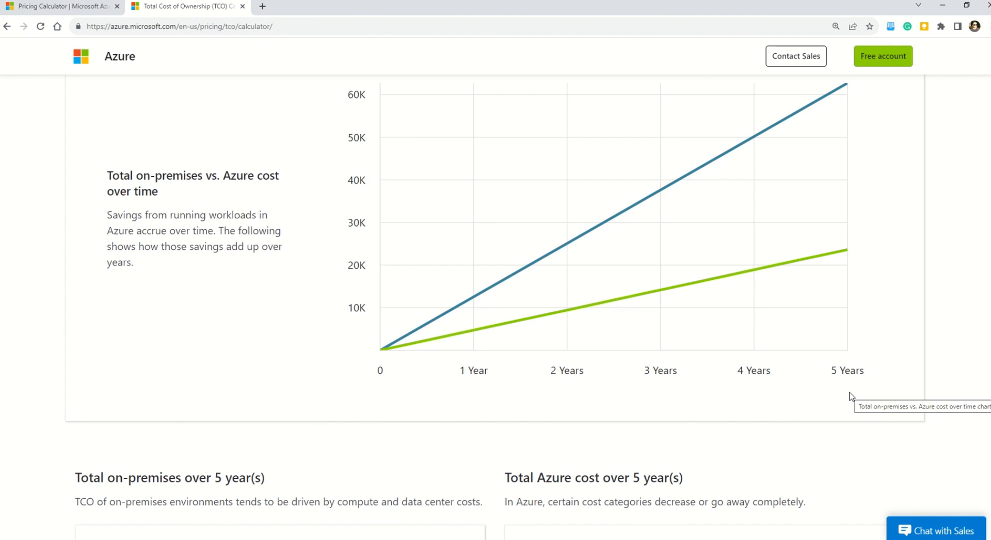
Compare the total on-premises and total Azure cost pie charts over five years, including their category shares.
scroll(851, 397, down, 4)
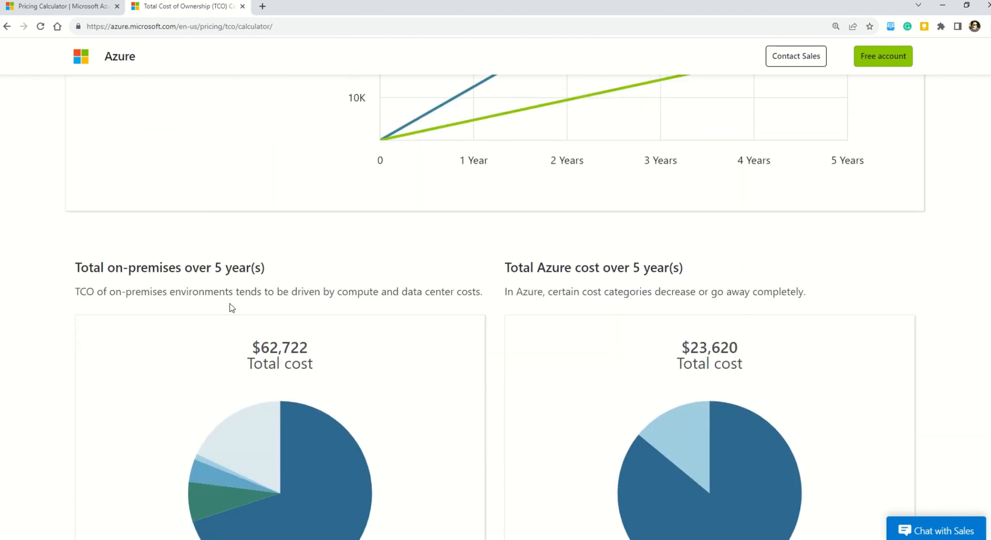
drag(148, 267, 268, 268)
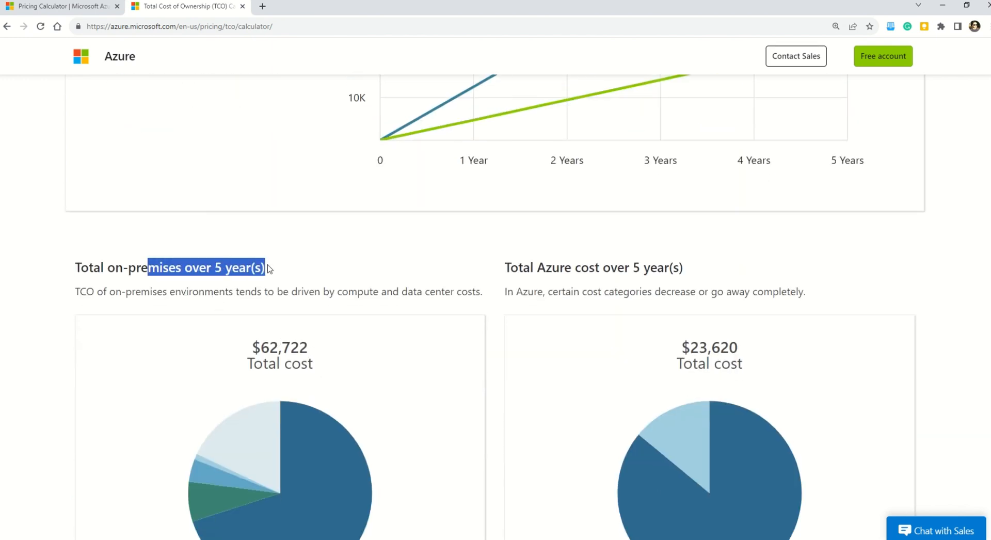
click(369, 269)
drag(539, 266, 640, 266)
scroll(762, 287, down, 3)
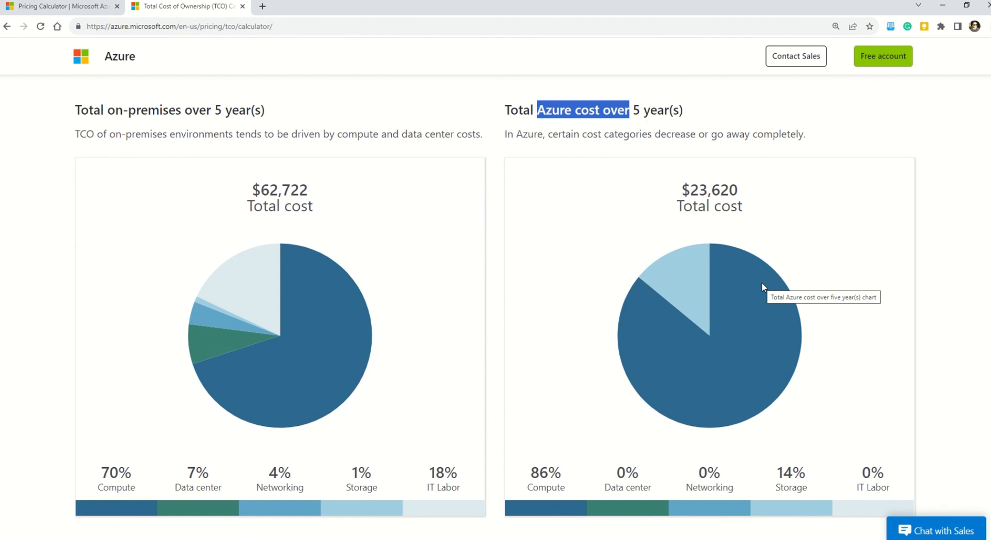
scroll(763, 287, down, 2)
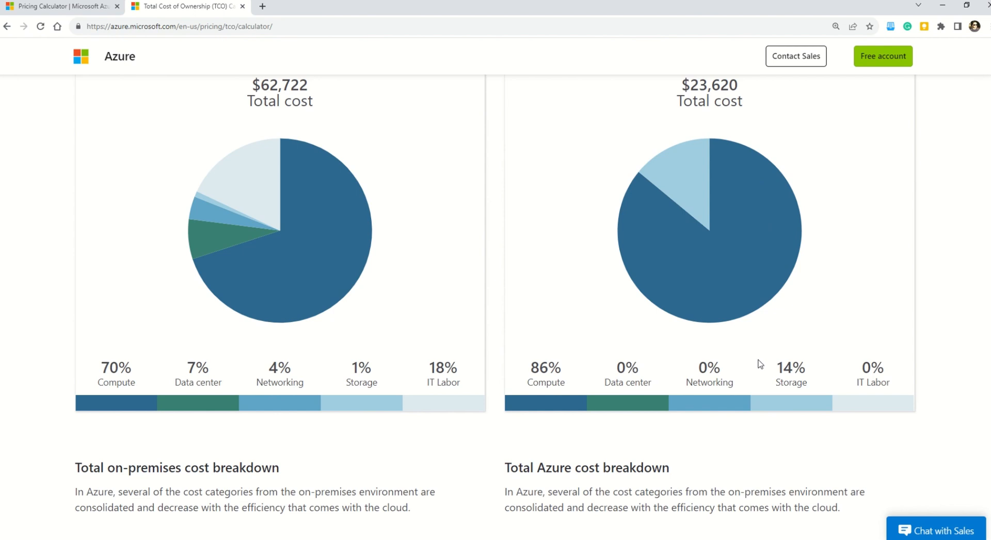
Review the on-premises and Azure cost breakdown charts, the category summaries, and the total savings at the end of the report.
scroll(760, 364, down, 8)
scroll(760, 364, up, 3)
scroll(760, 364, down, 3)
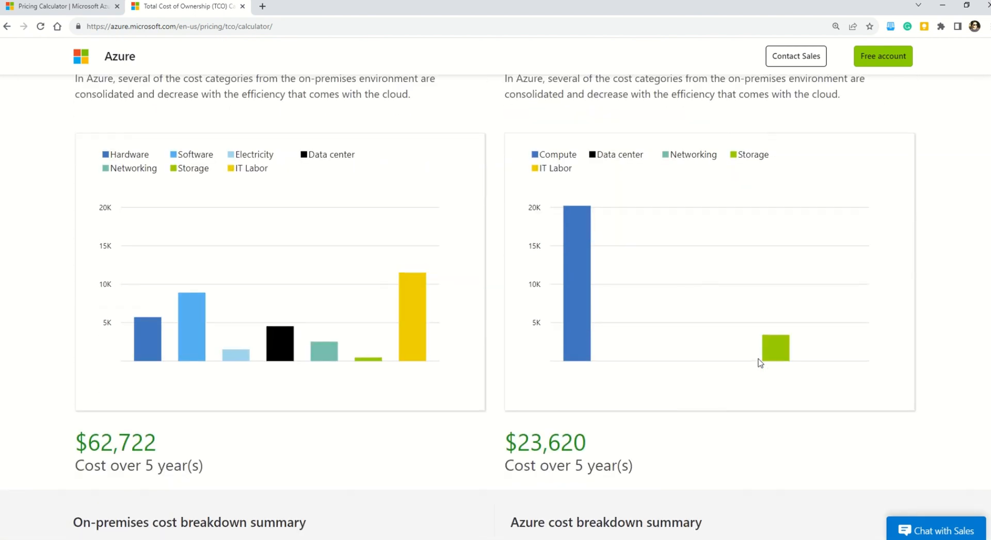
scroll(760, 363, up, 1)
scroll(760, 363, down, 5)
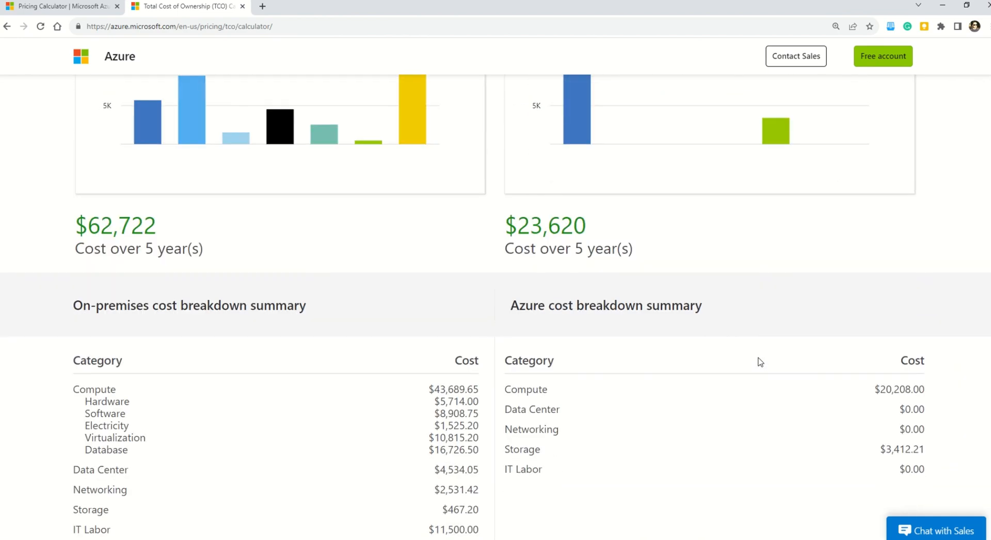
scroll(760, 363, down, 7)
scroll(760, 362, down, 4)
scroll(759, 359, up, 3)
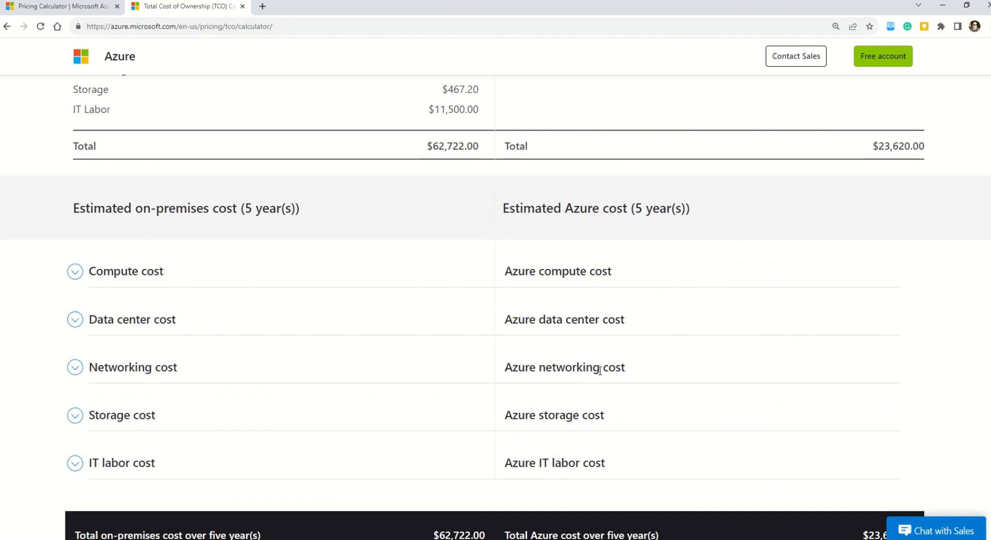
scroll(599, 370, down, 6)
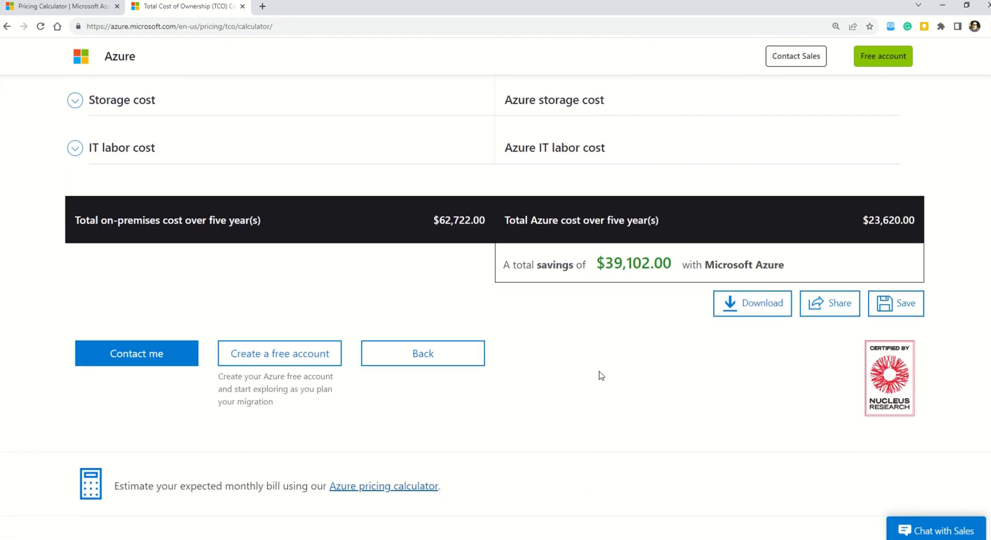